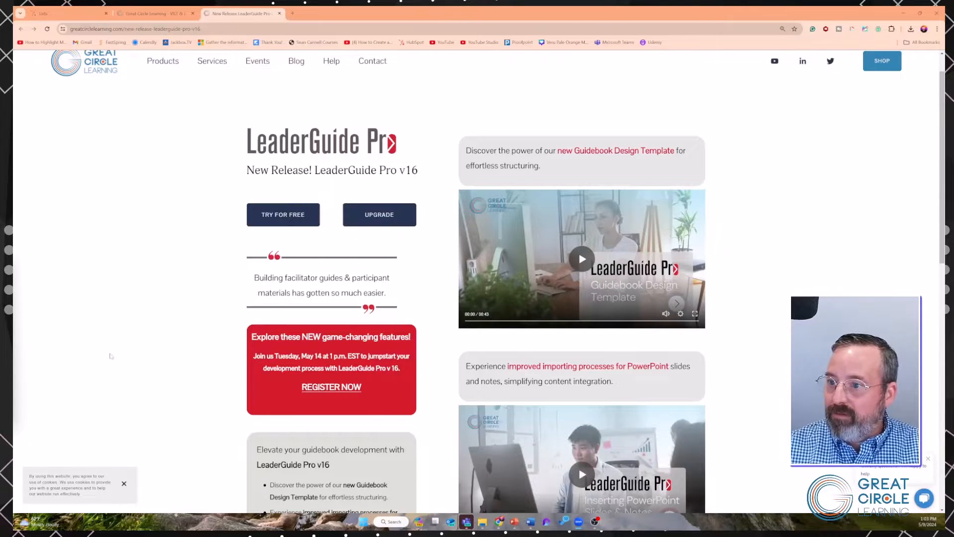
Step: Switch to Word and start a new LeaderGuide Pro guidebook named GDT Example, saving it as GDT Example Leader Guide.docx
scroll(179, 308, up, 1)
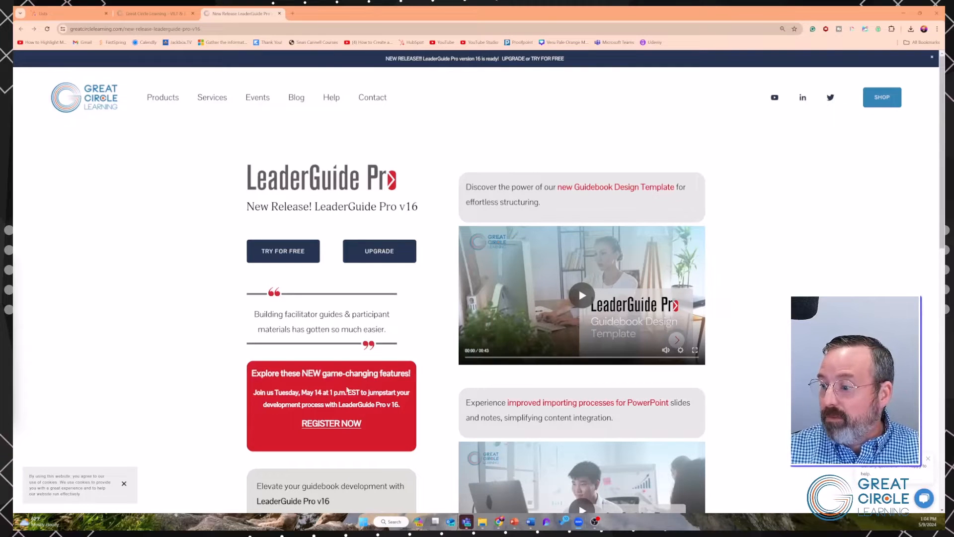
click(530, 522)
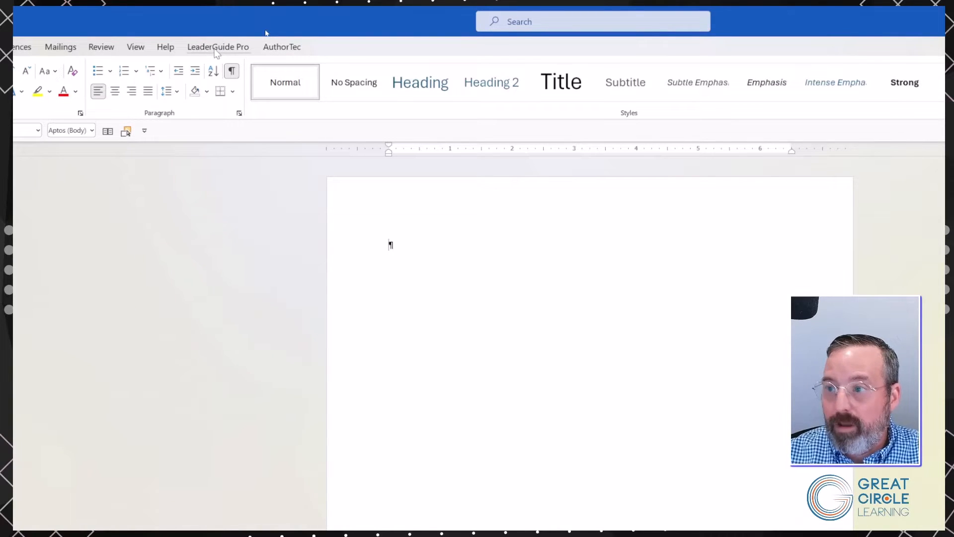
click(218, 47)
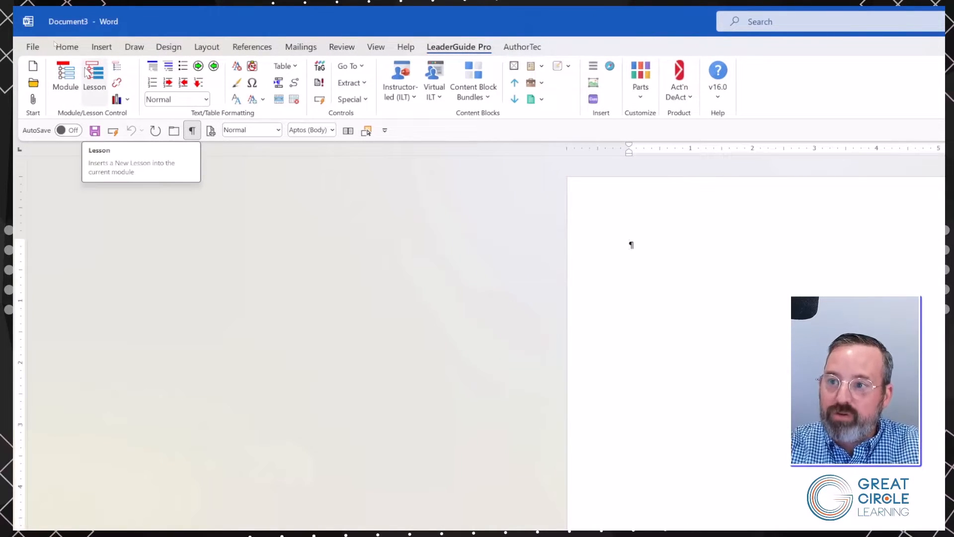
click(35, 72)
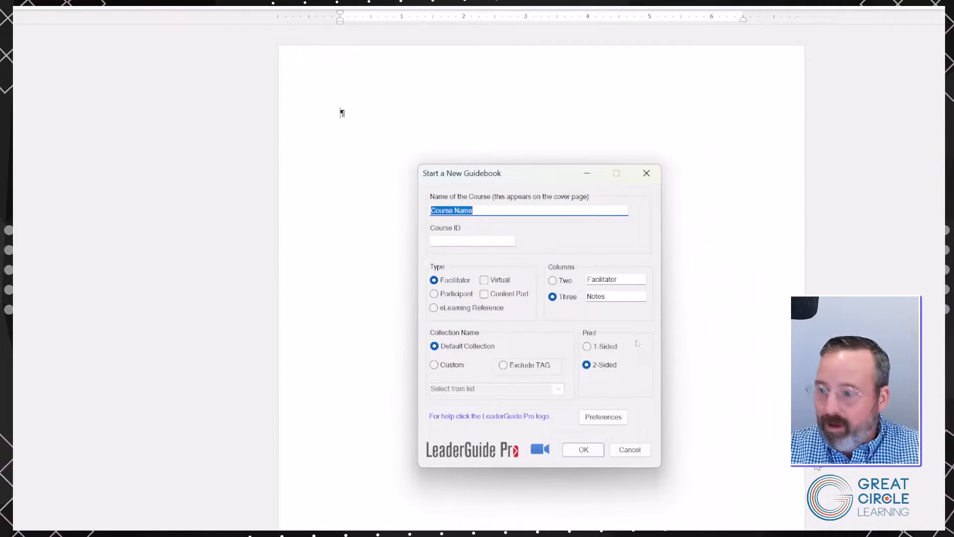
text(GDT Example)
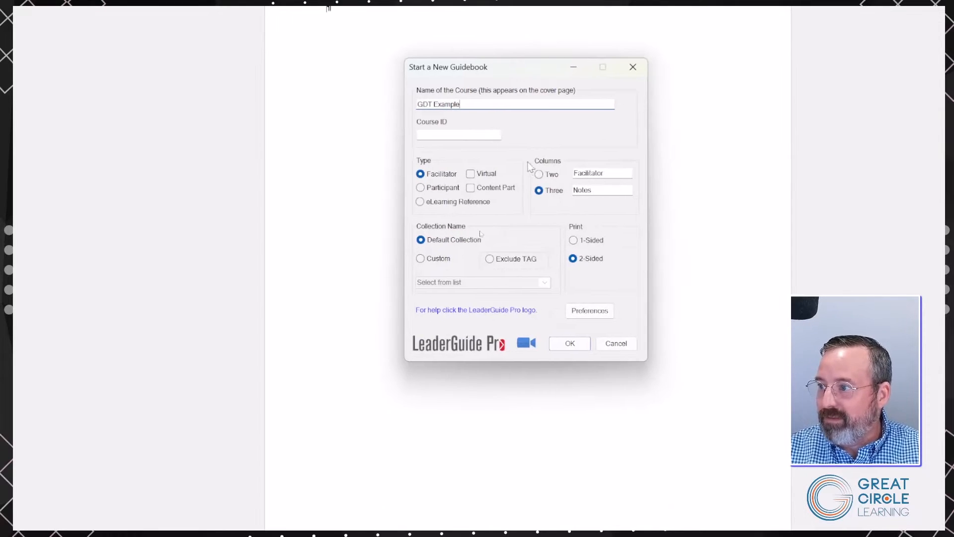
click(570, 344)
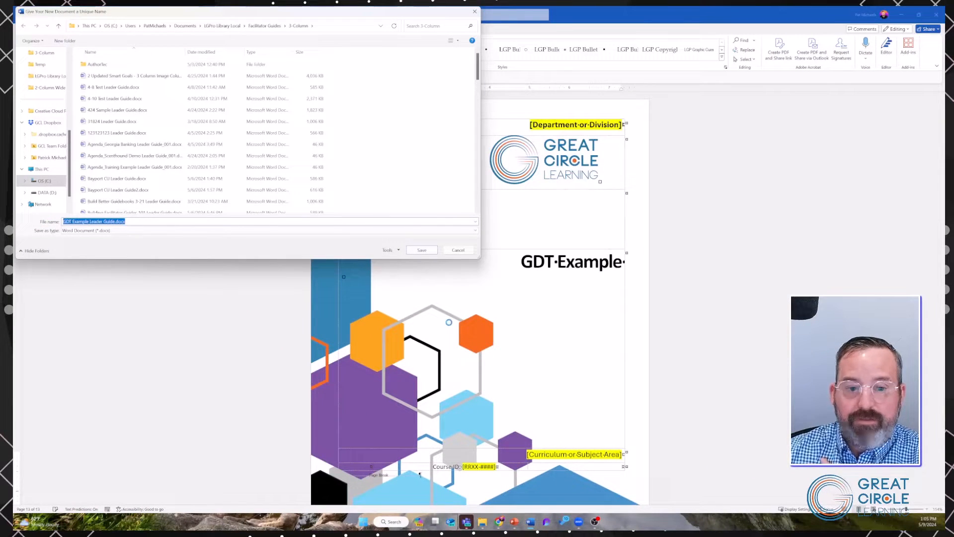
click(421, 251)
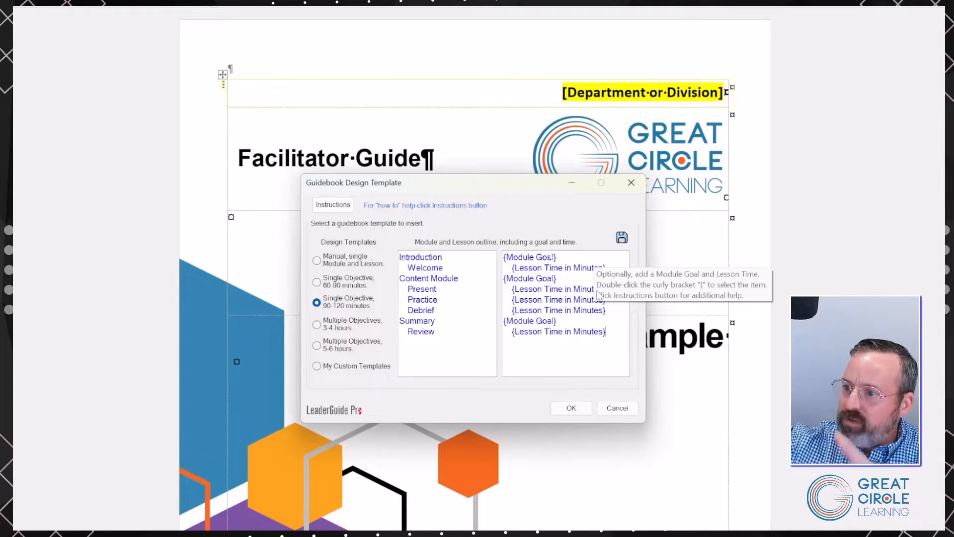
Step: Compare the guidebook design templates' outlines, including Multiple Objectives, 3-4 hours, and choose Single Objective, 60-90 minutes
click(316, 281)
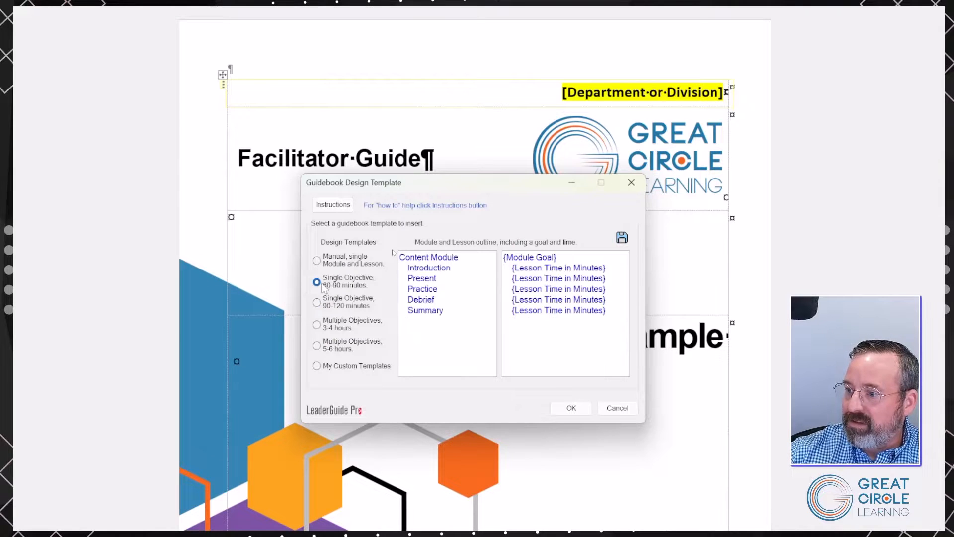
click(316, 324)
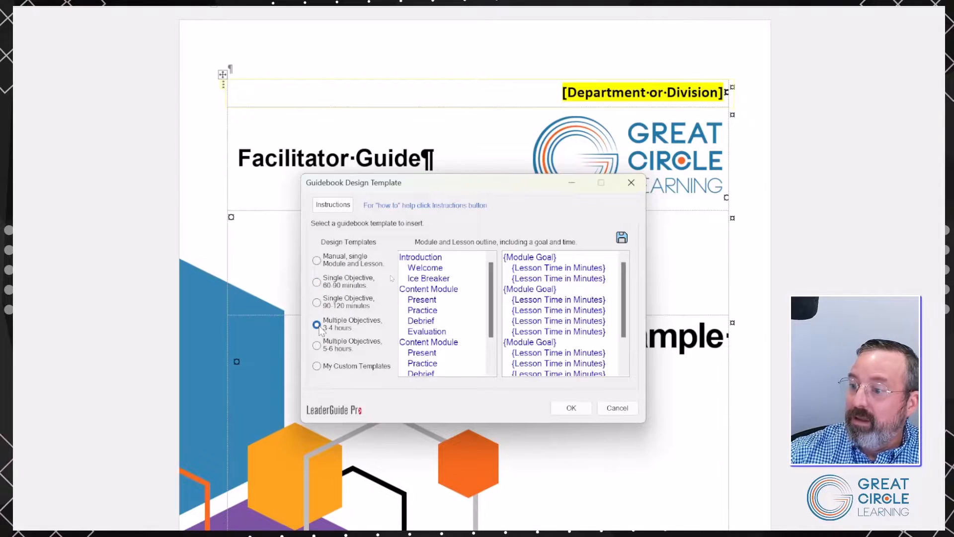
click(316, 282)
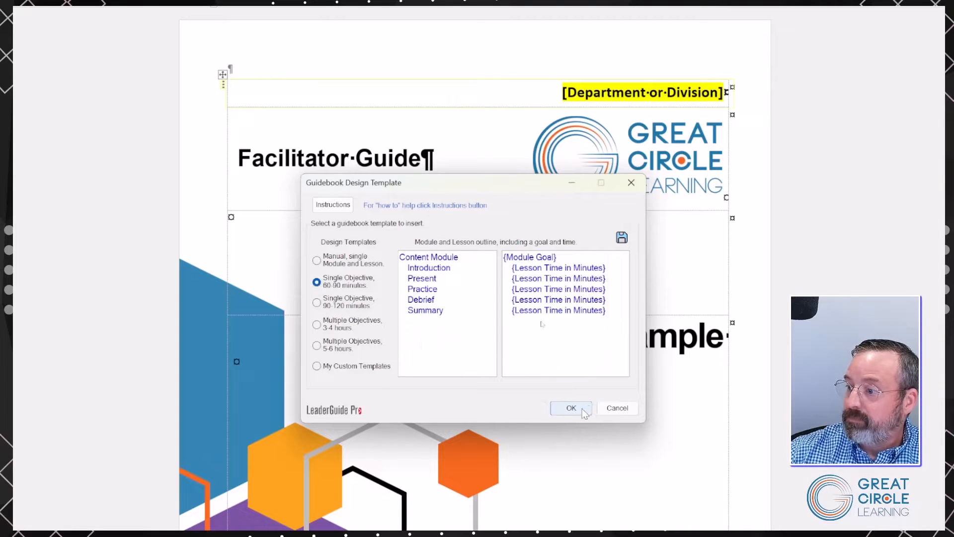
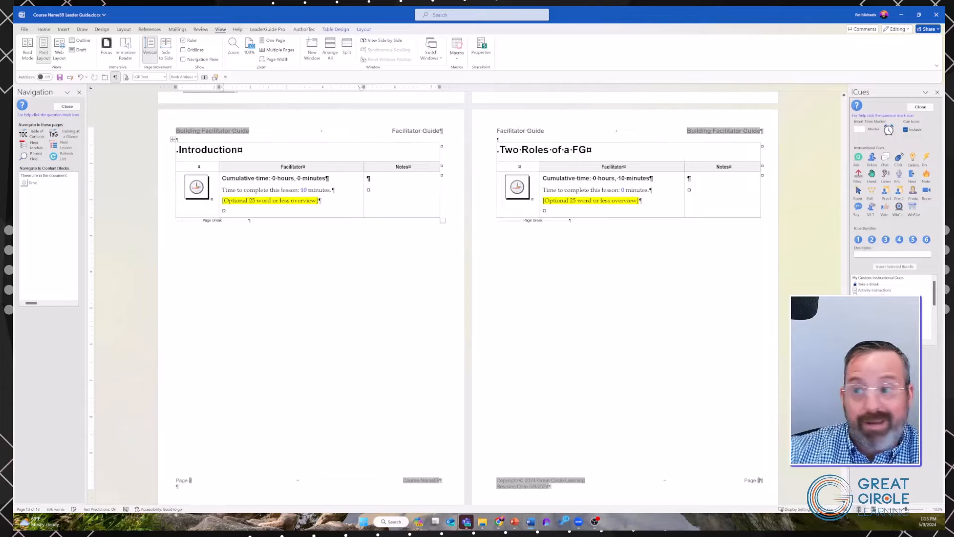
Step: Insert an instructor-led Computer content block into the Introduction lesson of the Course Name59 leader guide
click(267, 29)
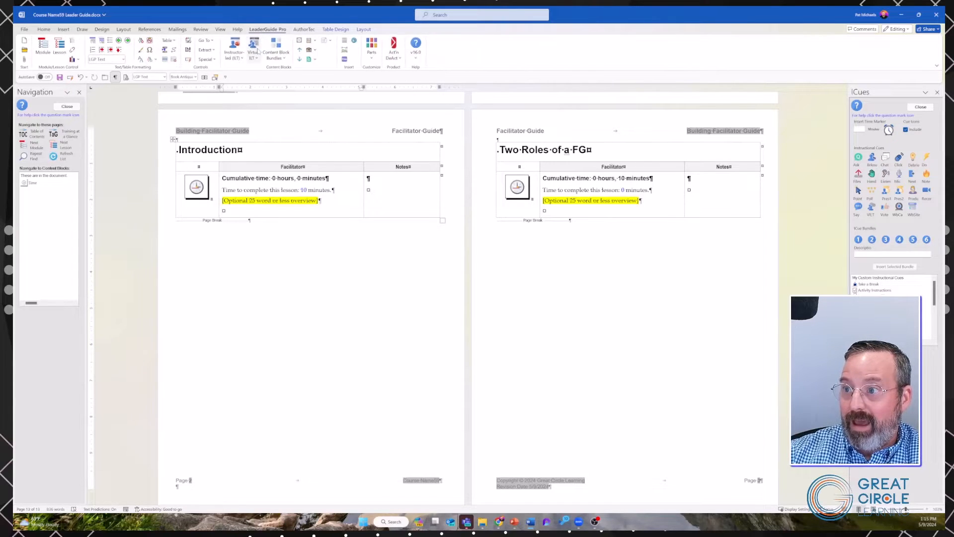
click(234, 49)
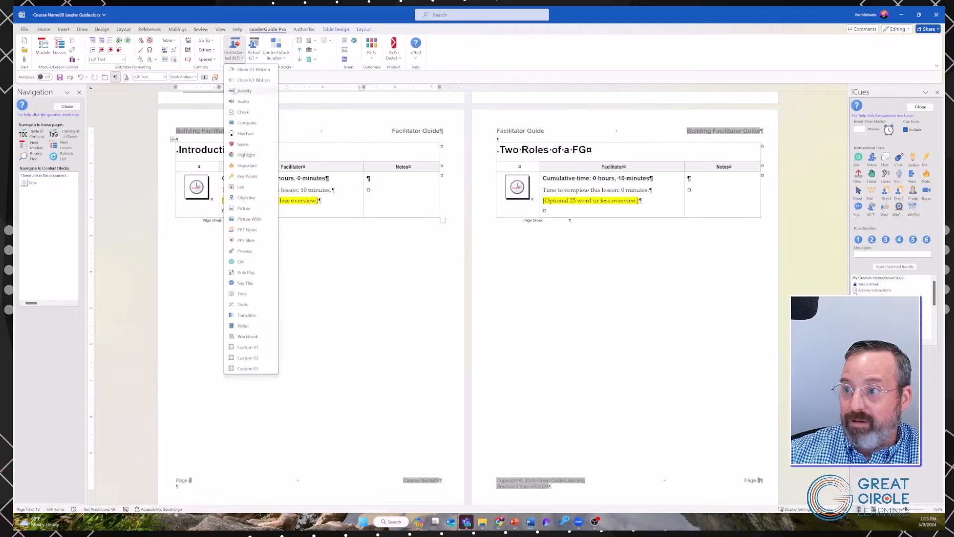
click(245, 123)
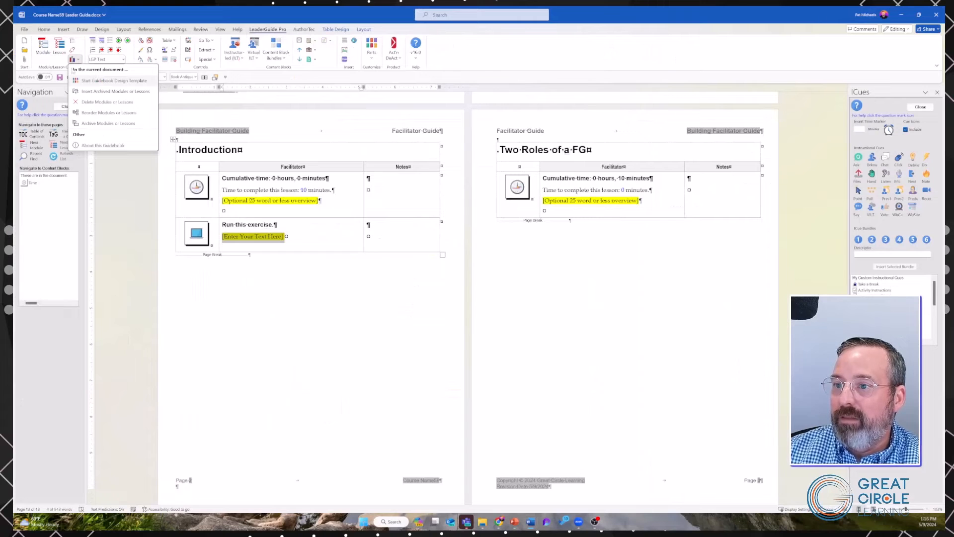
click(59, 50)
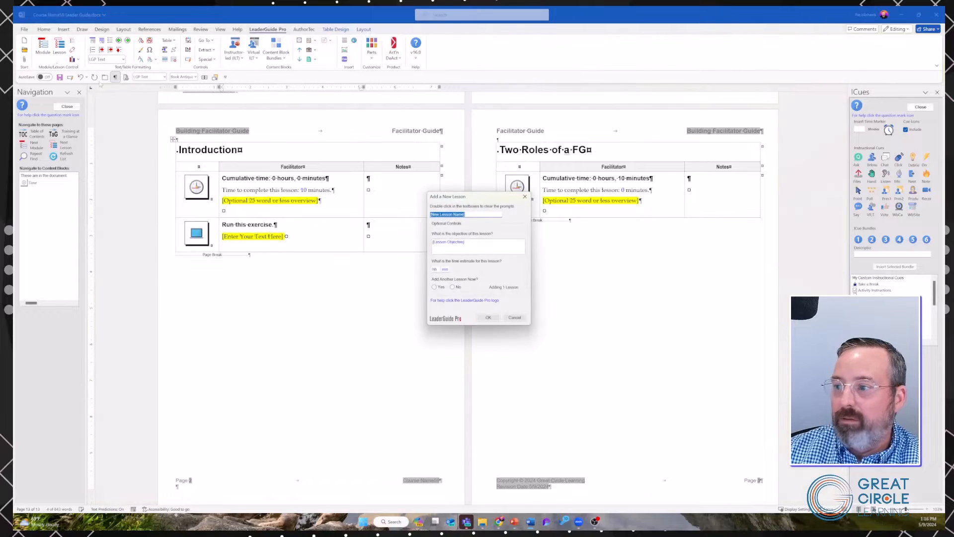
click(525, 319)
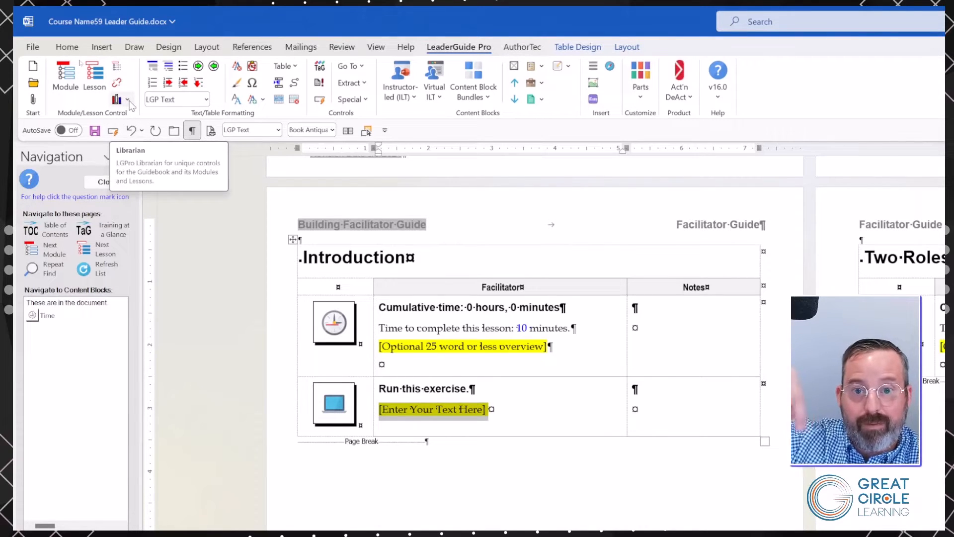
Step: Start a Guidebook Design Template in the current document and add an Intro Activity lesson below Welcome in the Introduction module
click(127, 100)
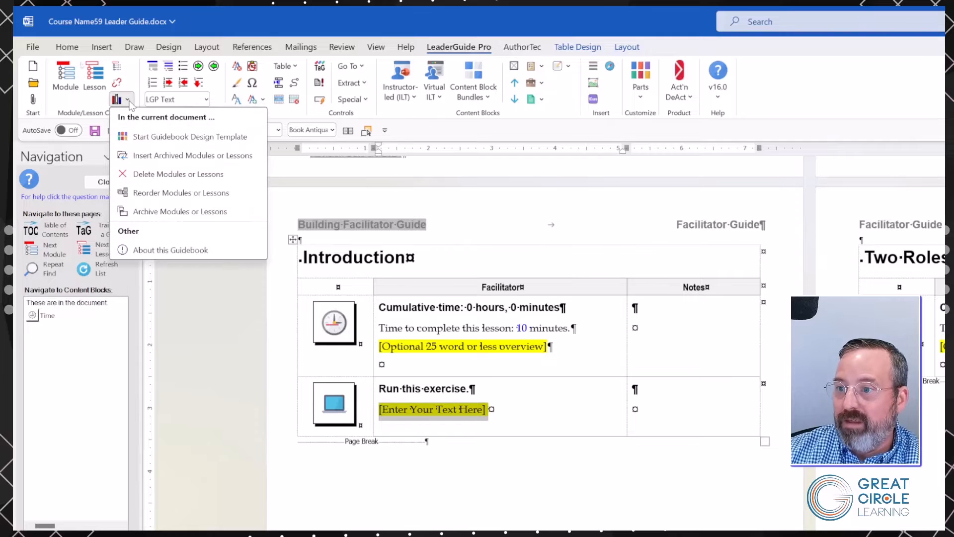
click(179, 142)
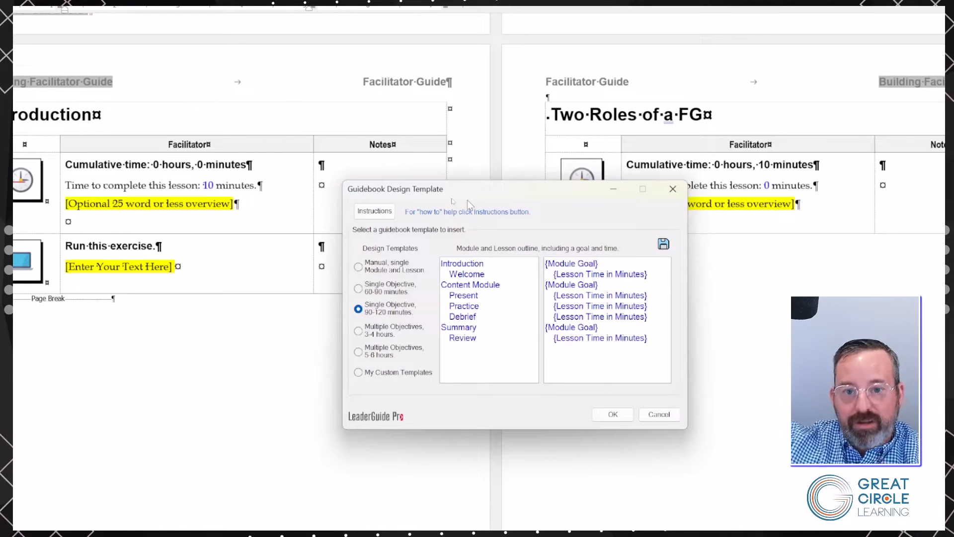
mouse_move(450, 270)
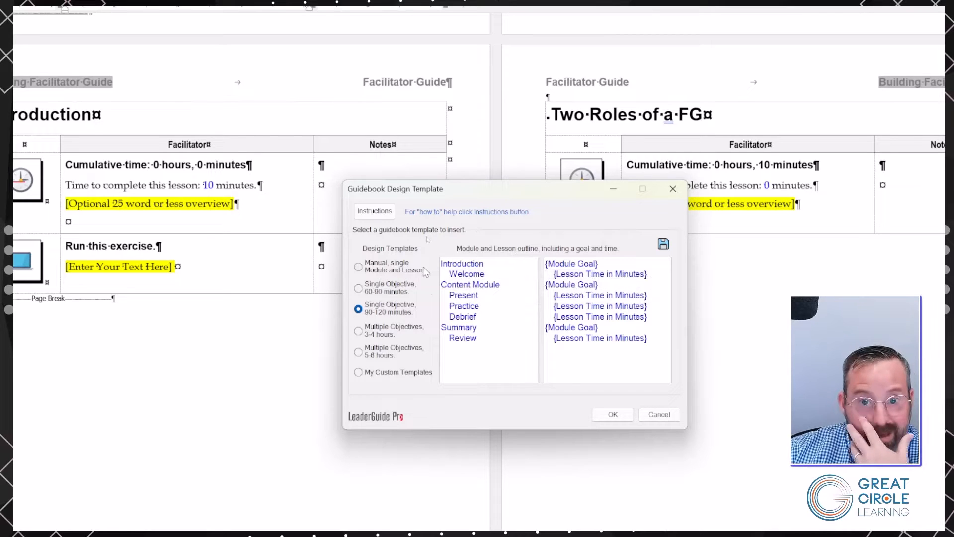
drag(442, 262, 488, 265)
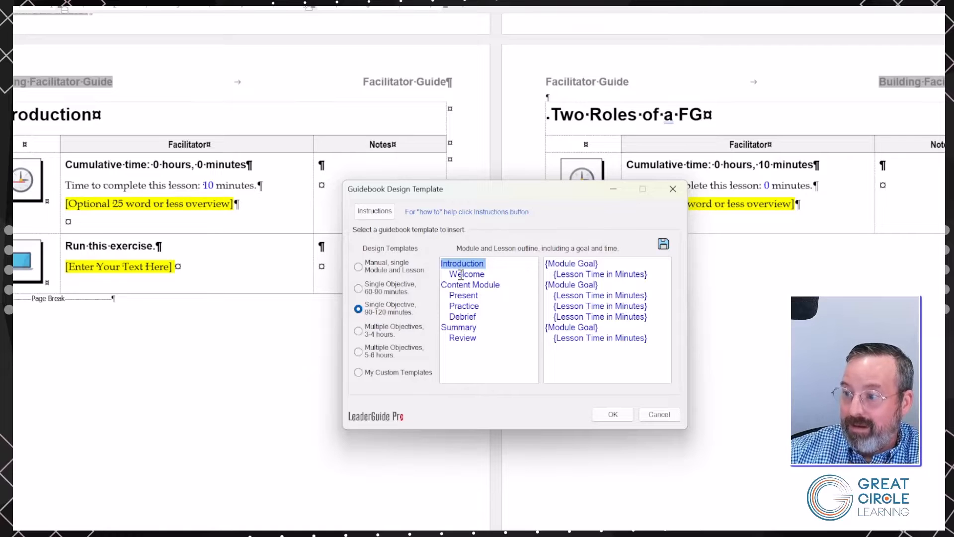
click(489, 274)
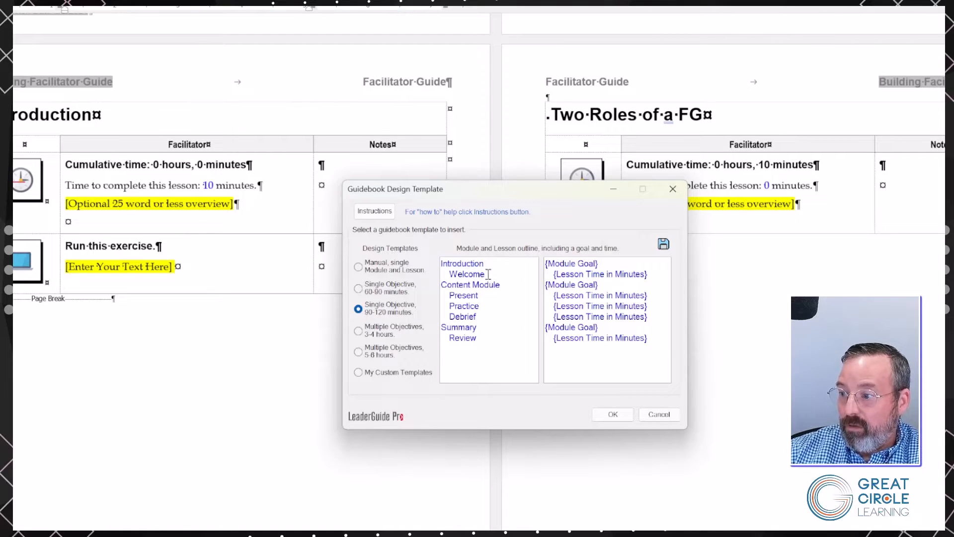
key(Return)
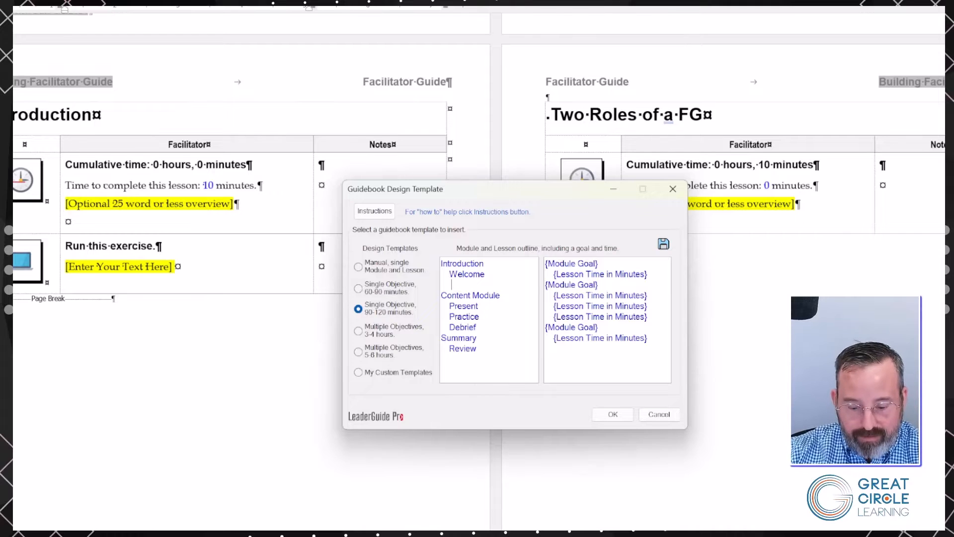
text(Intro Ac)
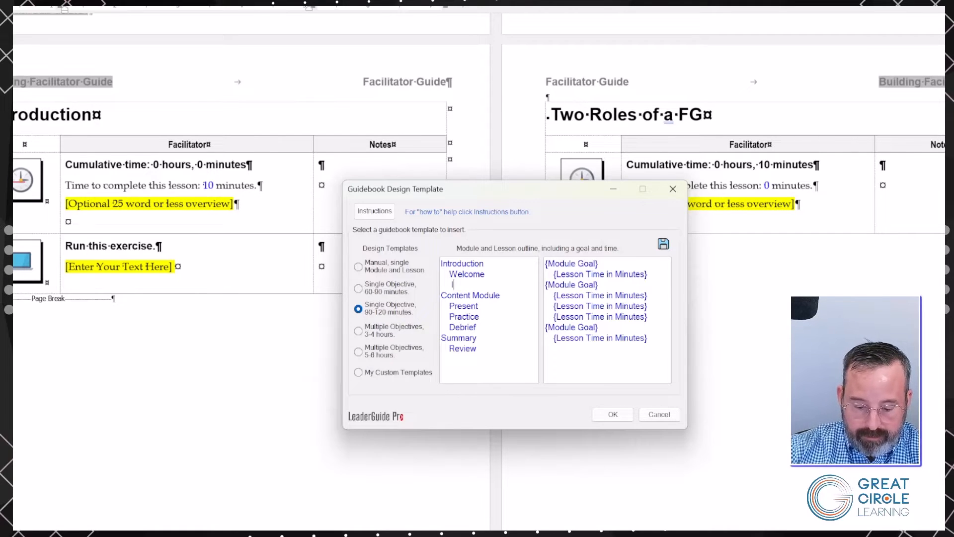
text(tivity)
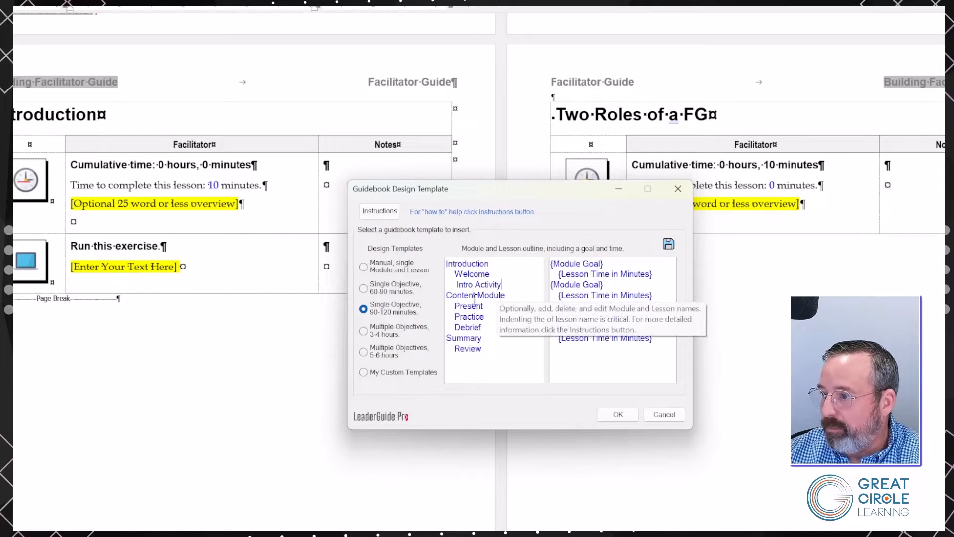
Step: Rename the Content Module's Present, Practice and Debrief lessons as Lesson 1, Roleplay and Lesson 3
double_click(467, 307)
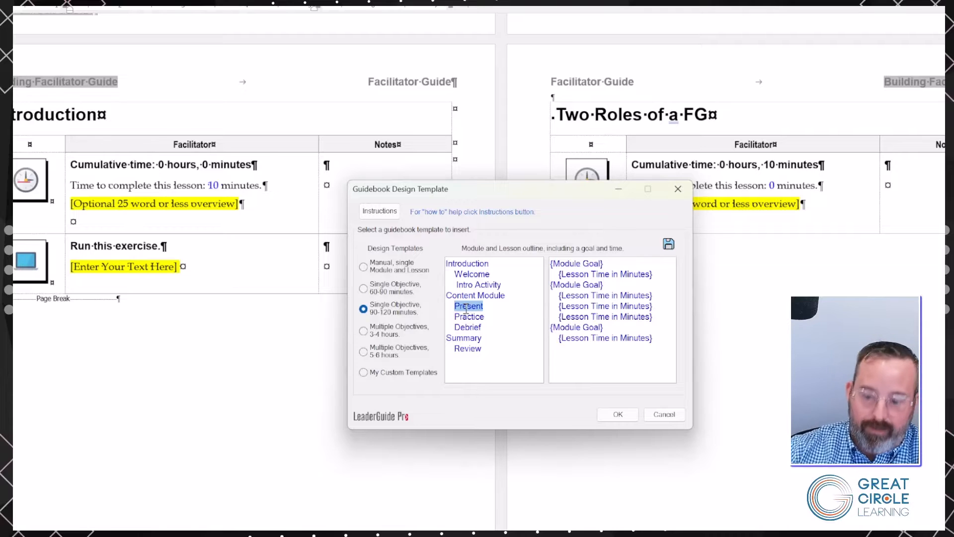
text(Lesson)
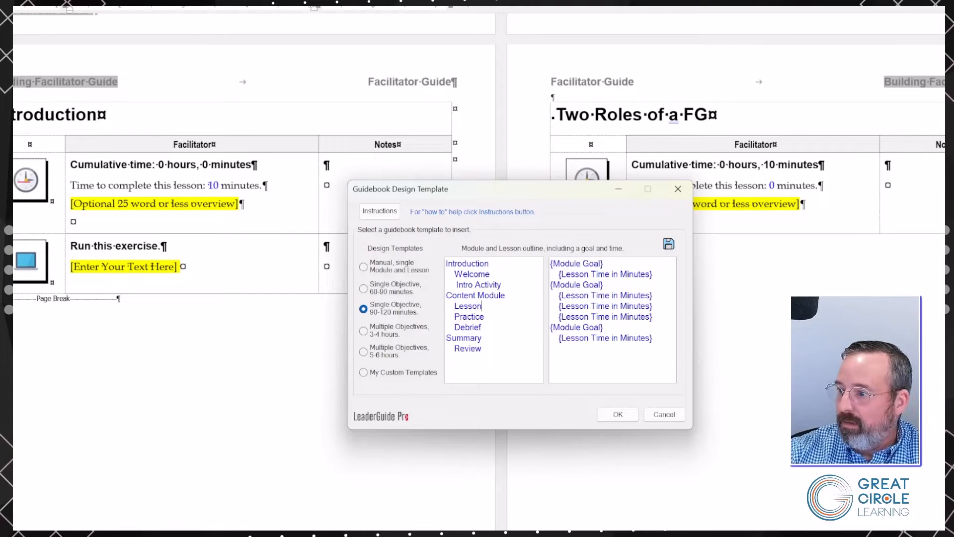
text( 1)
double_click(485, 318)
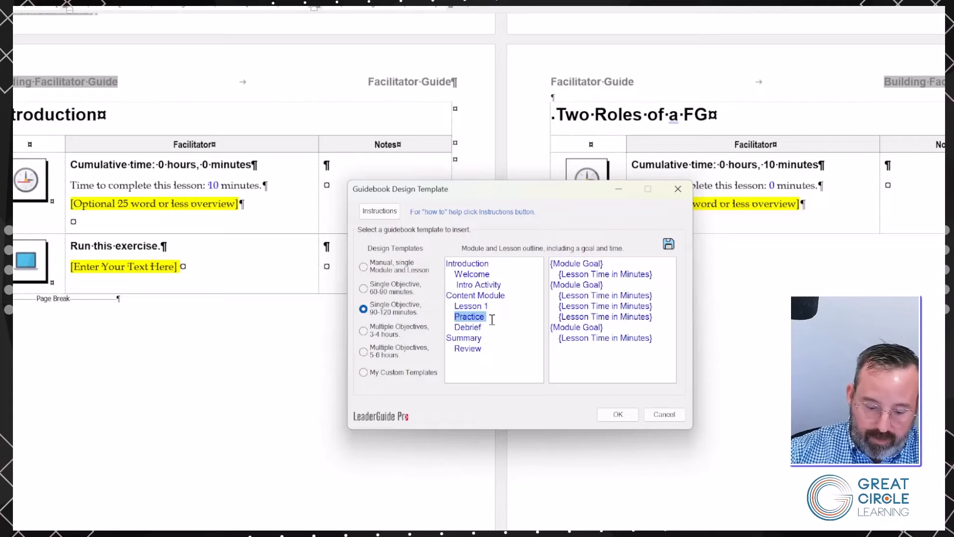
text(Roleplay)
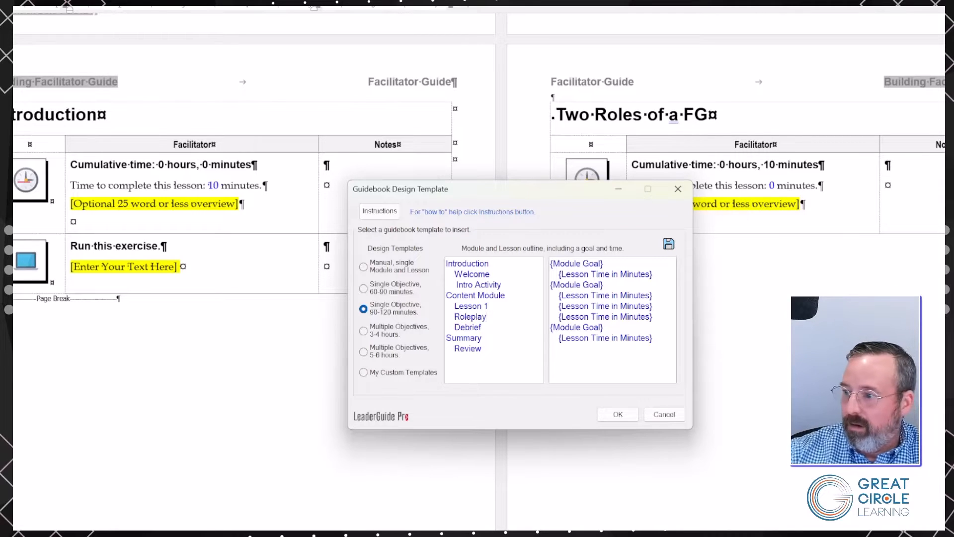
drag(454, 327, 483, 329)
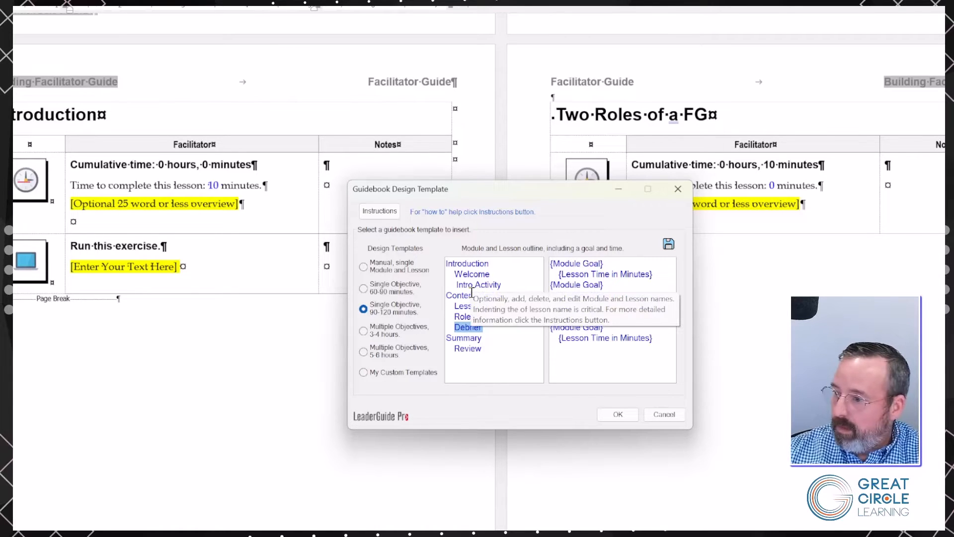
text(Lesson)
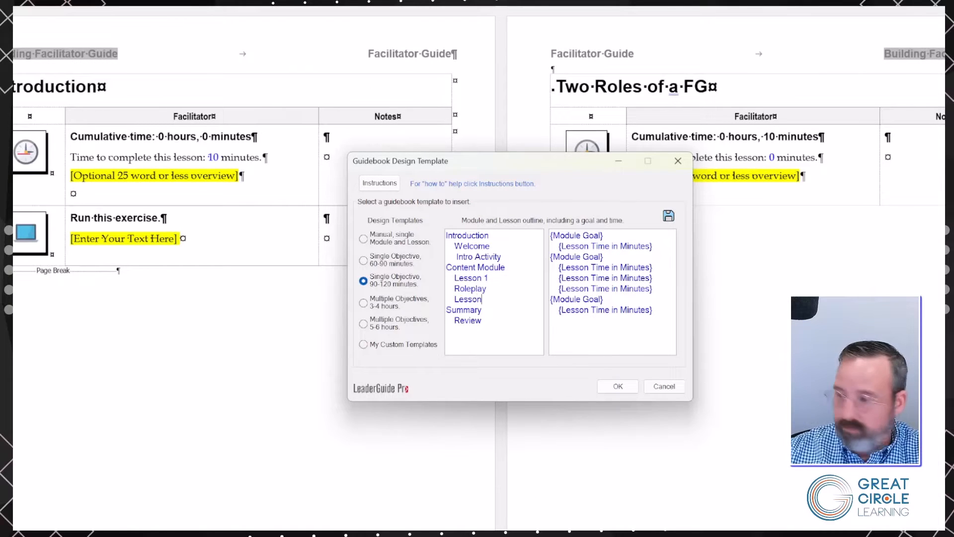
text( 3)
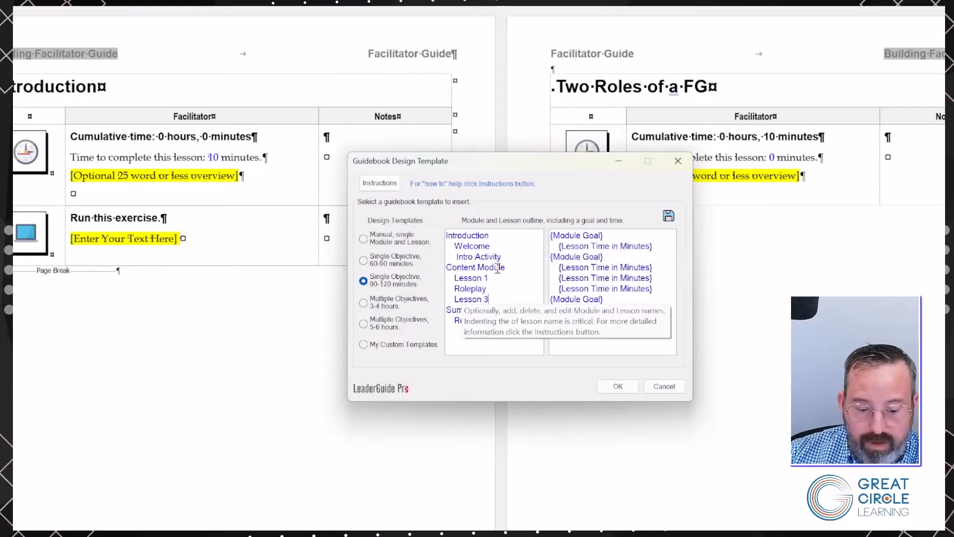
Step: Add a {Lesson Time in Minutes} entry for Intro Activity beneath Welcome's time in the Introduction module
drag(441, 245, 650, 252)
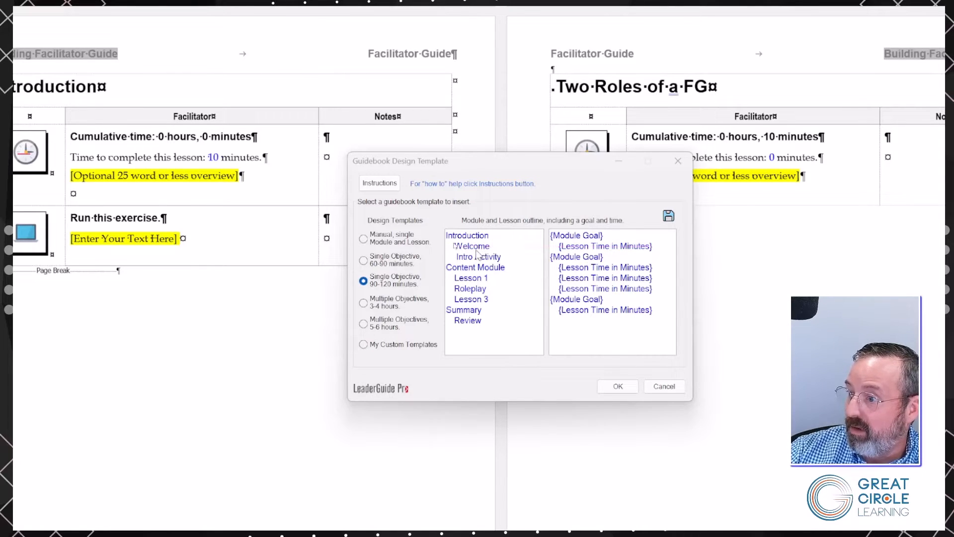
click(656, 247)
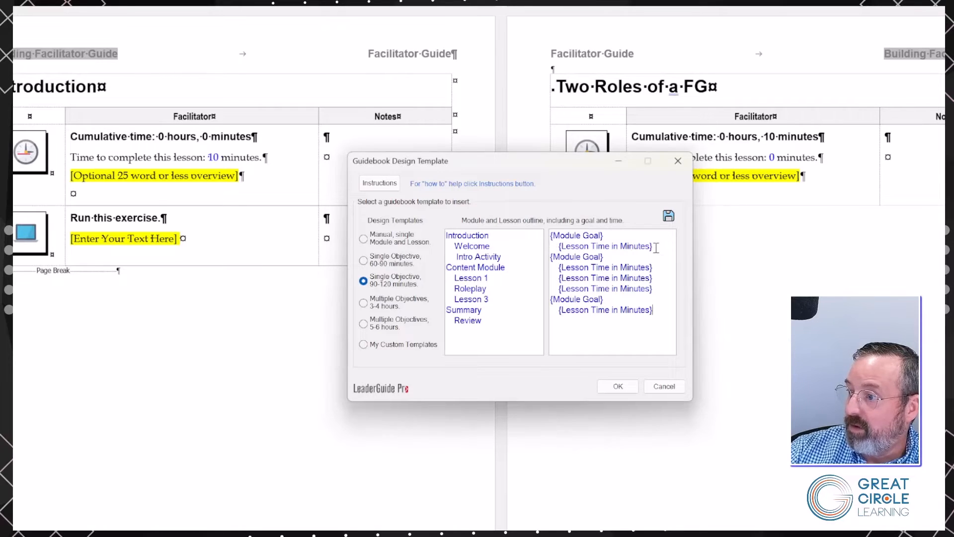
key(Return)
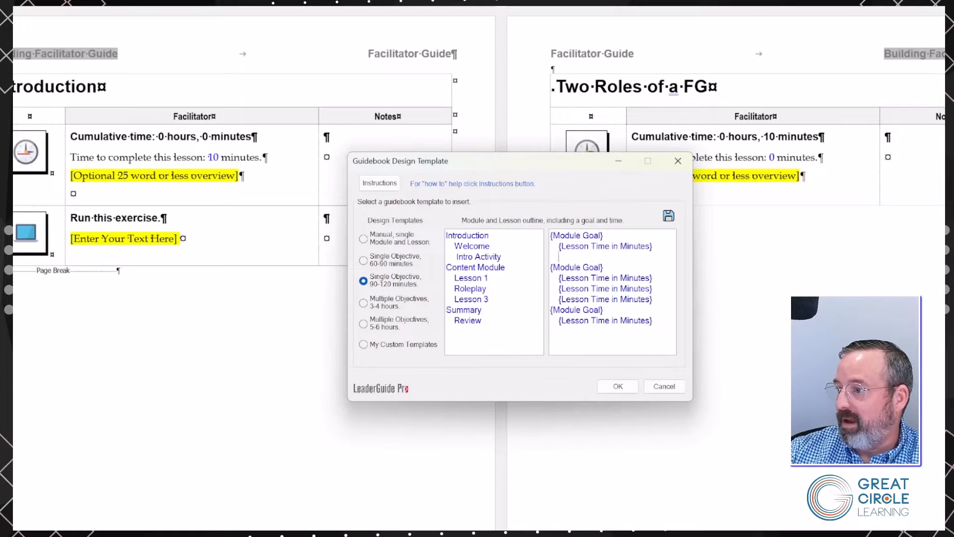
drag(559, 246, 651, 244)
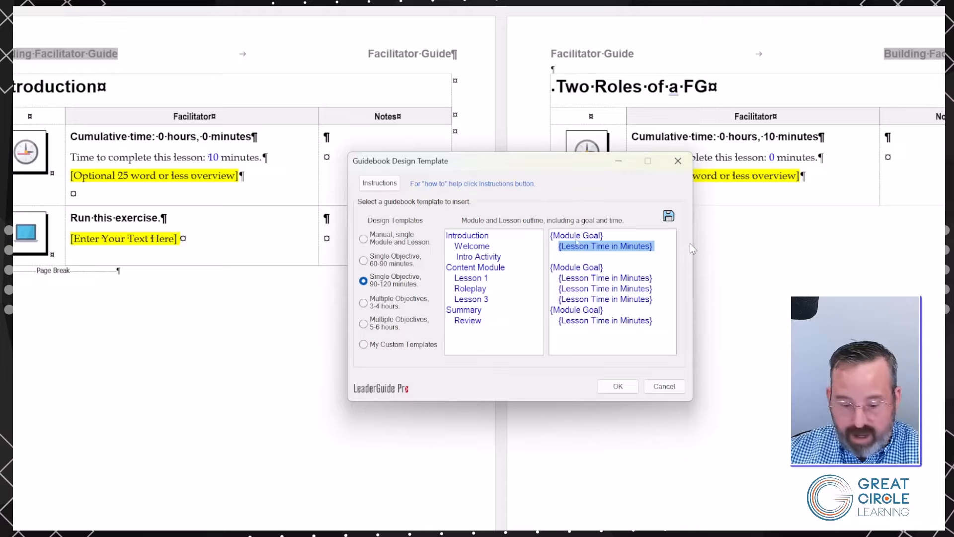
click(567, 260)
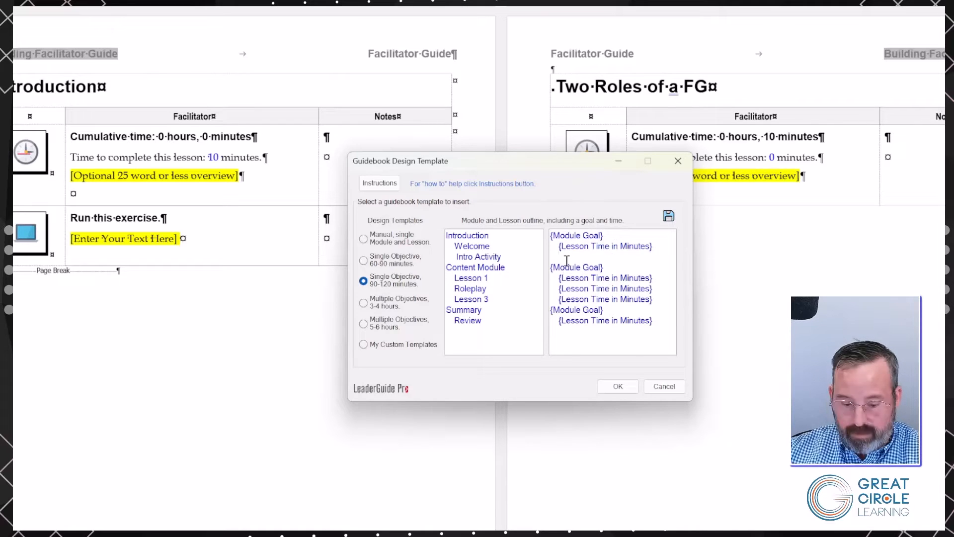
text({Lesson Time in Minutes})
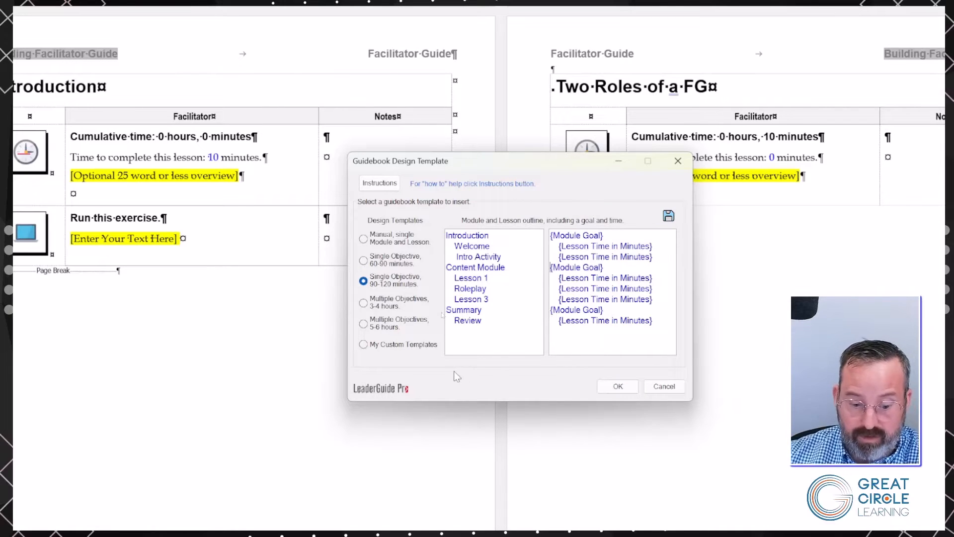
Step: Save the customized module and lesson outline as a custom design template named GDT Example Custom
mouse_move(430, 362)
mouse_down()
mouse_move(529, 393)
mouse_move(587, 395)
mouse_up()
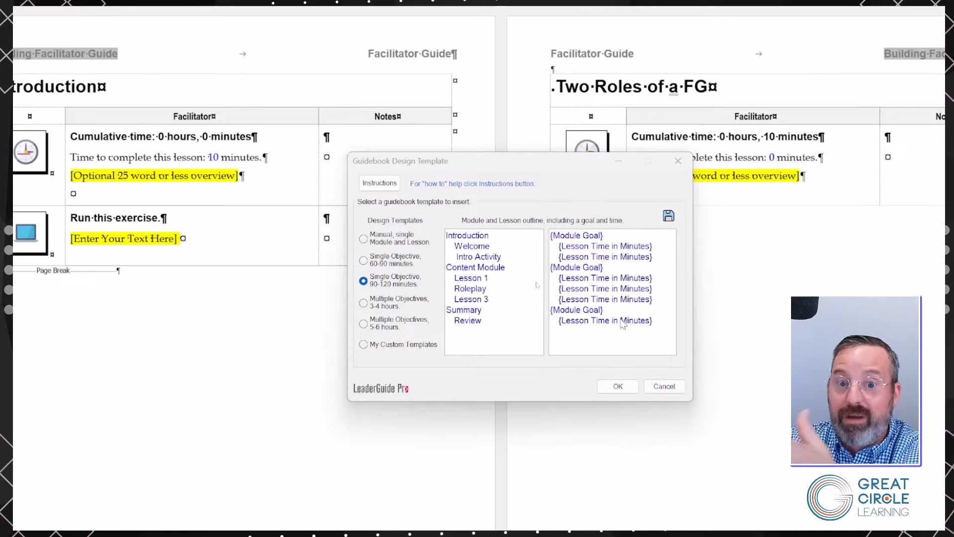
click(660, 206)
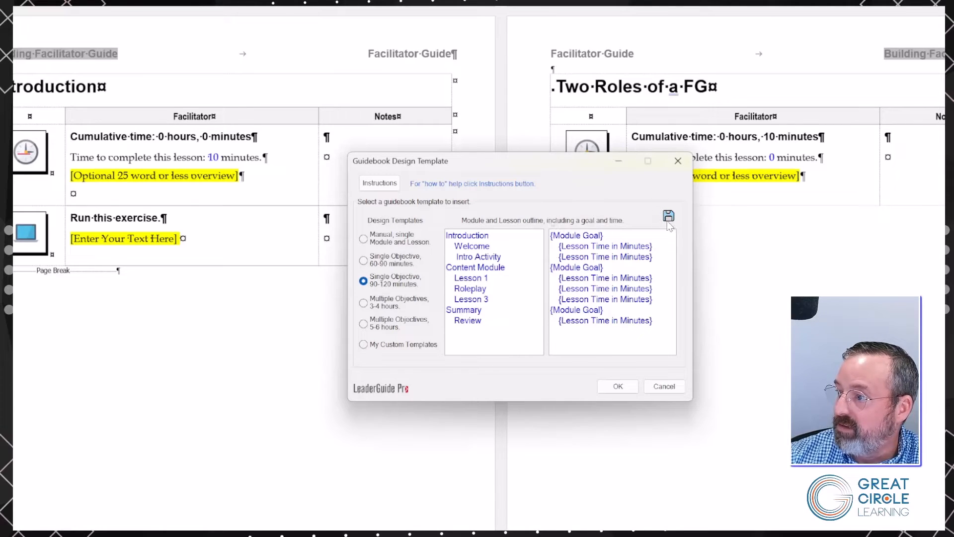
drag(634, 202, 660, 218)
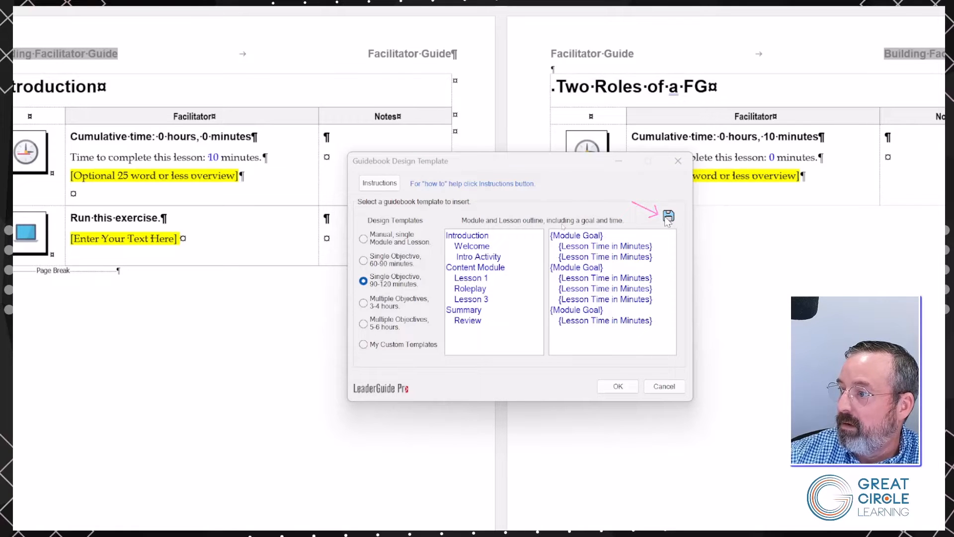
click(669, 217)
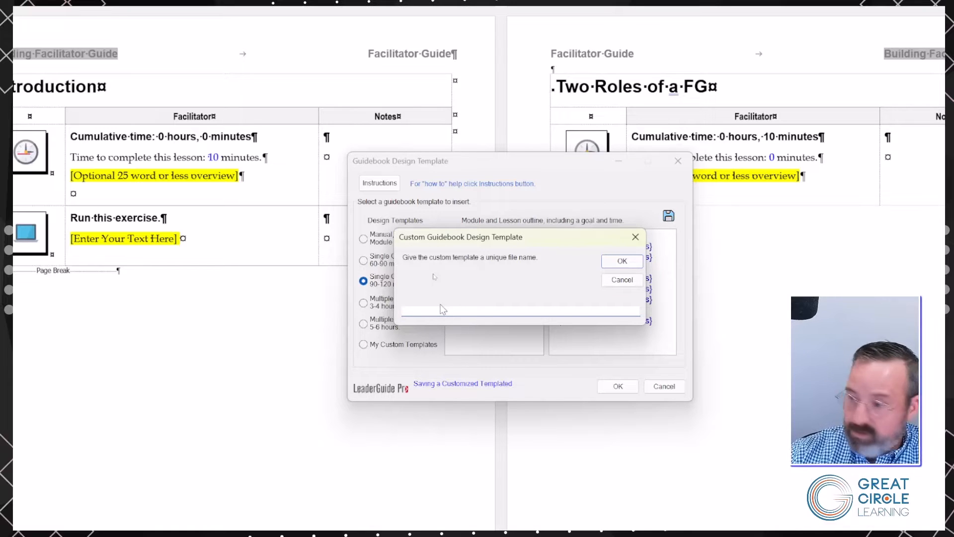
text(GDT Example)
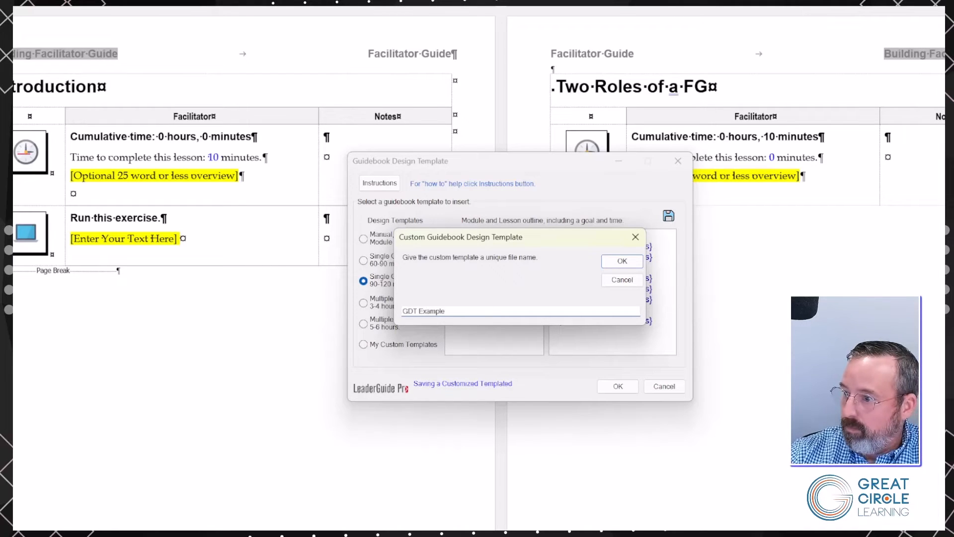
text(Custo)
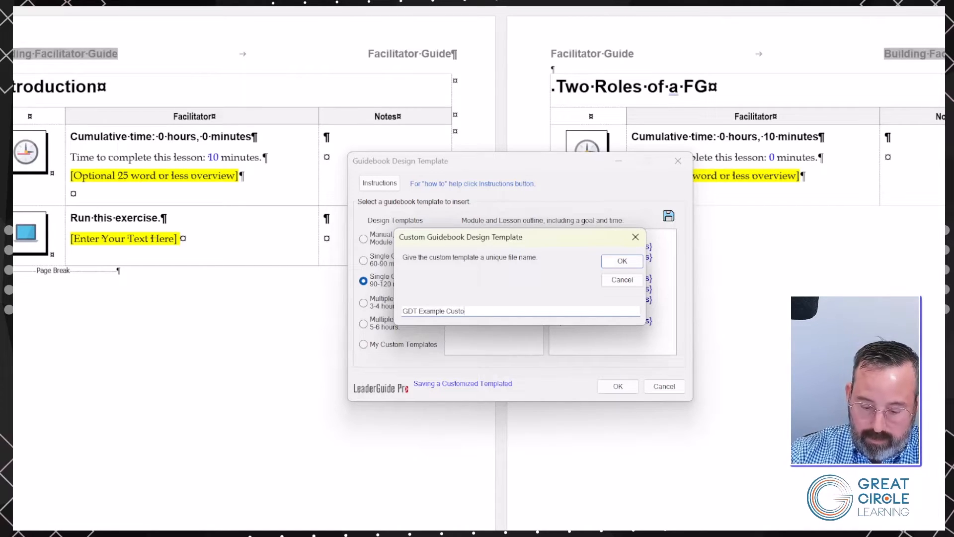
text(m)
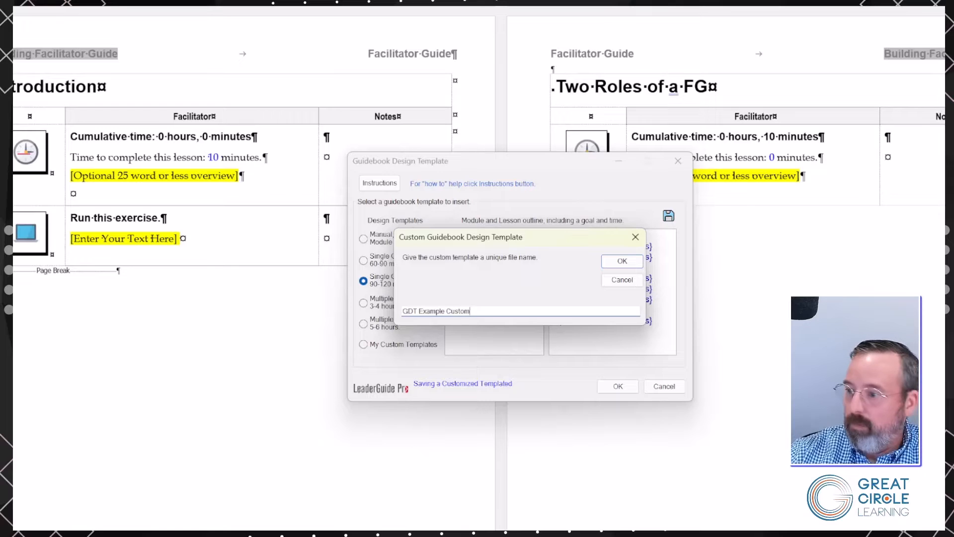
click(622, 262)
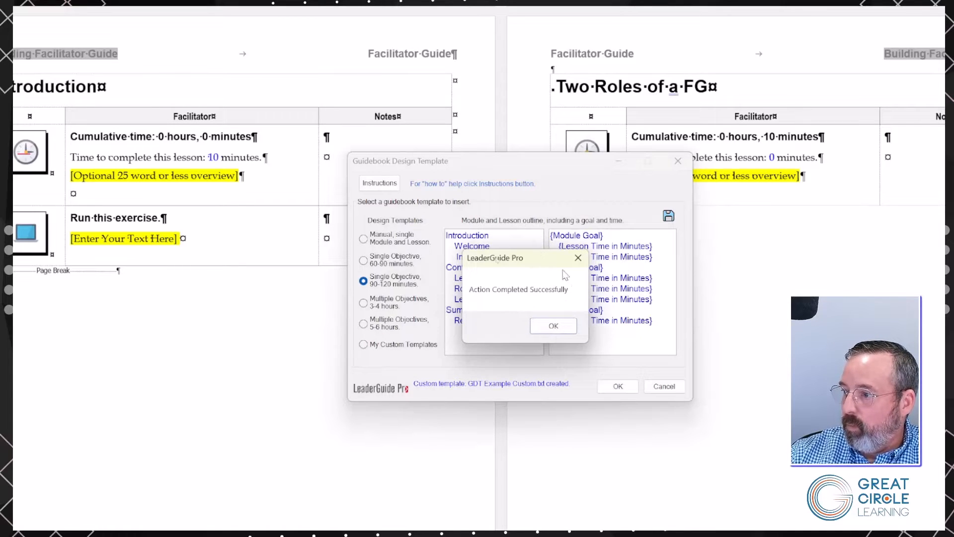
click(551, 326)
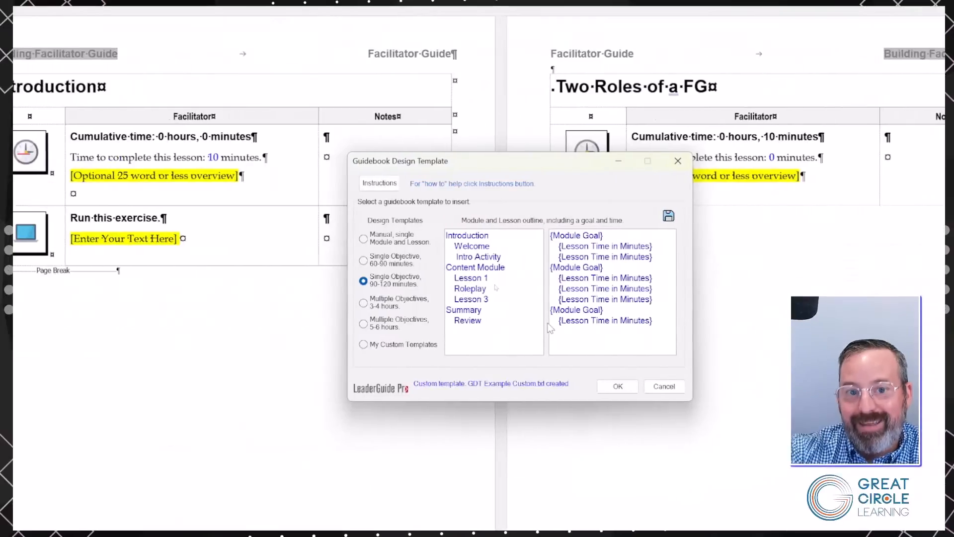
Step: Browse the built-in single and multiple objective templates, and load the custom template GDT Example Custom.txt
click(365, 261)
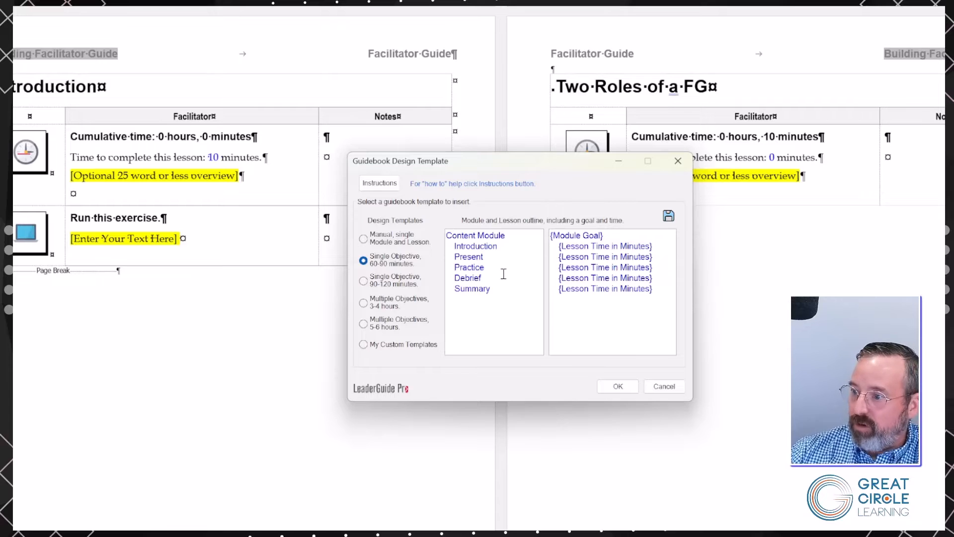
click(363, 281)
click(363, 303)
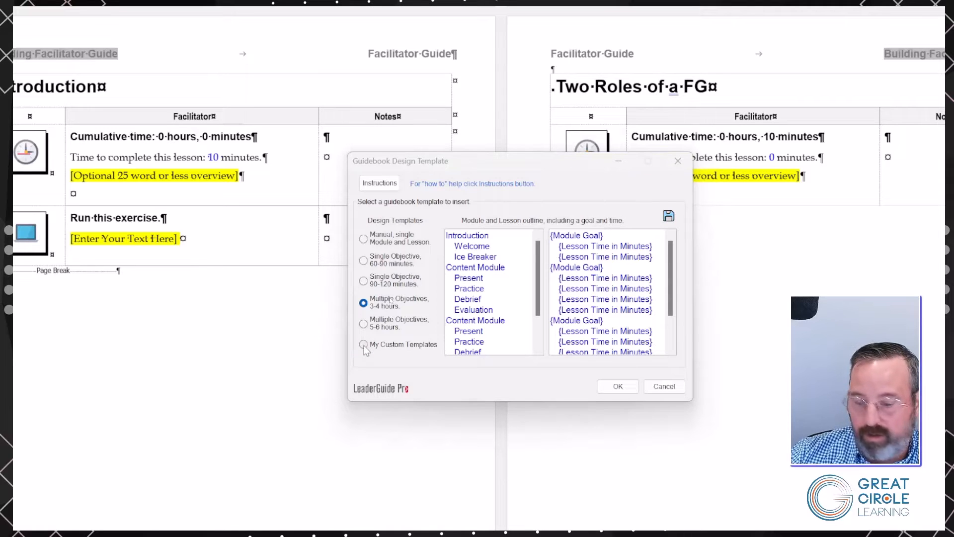
click(363, 344)
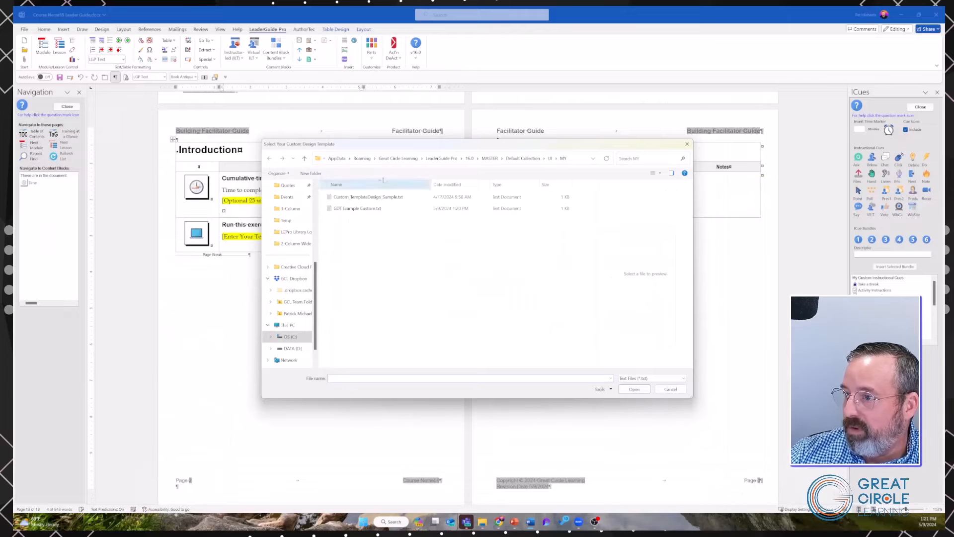
click(353, 209)
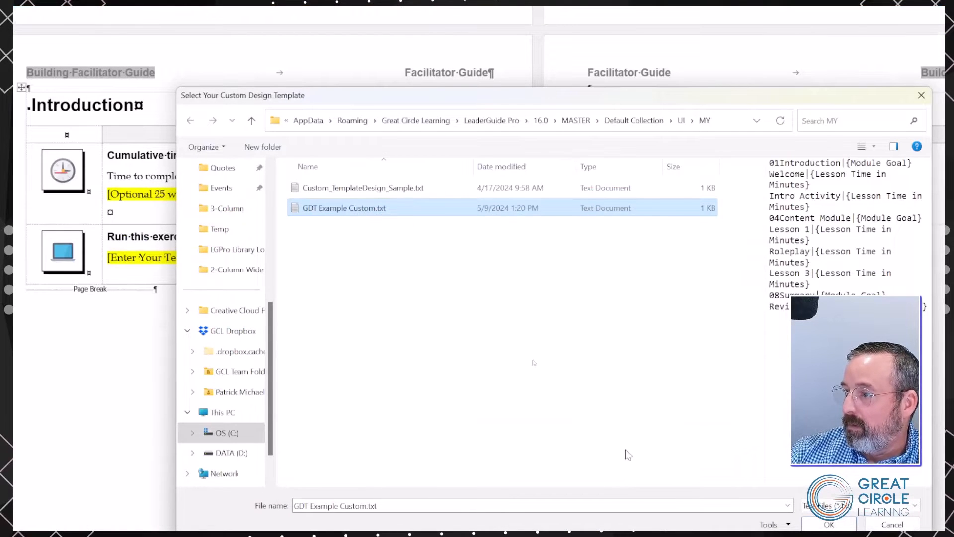
click(829, 502)
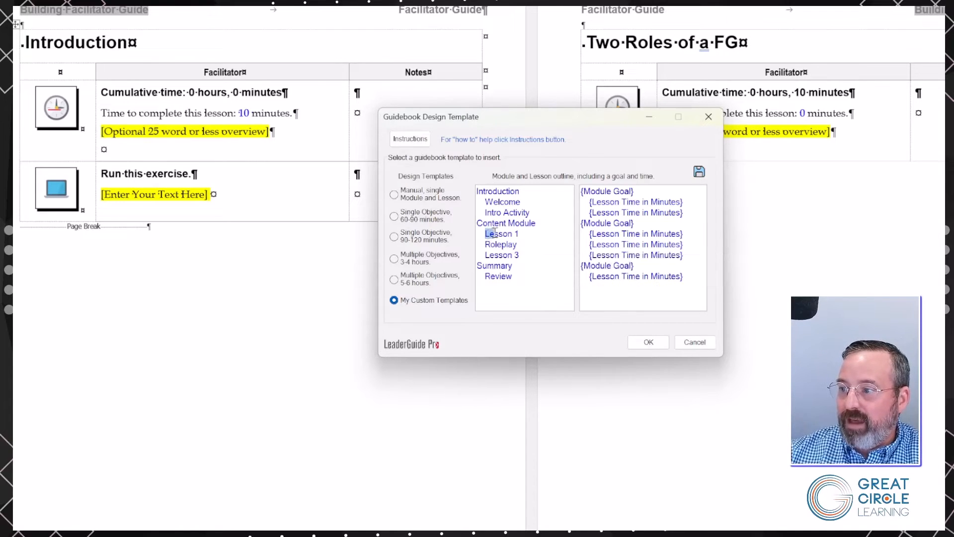
Step: Insert the custom template's modules and lessons into the leader guide and check them in the table of contents
drag(487, 235, 522, 235)
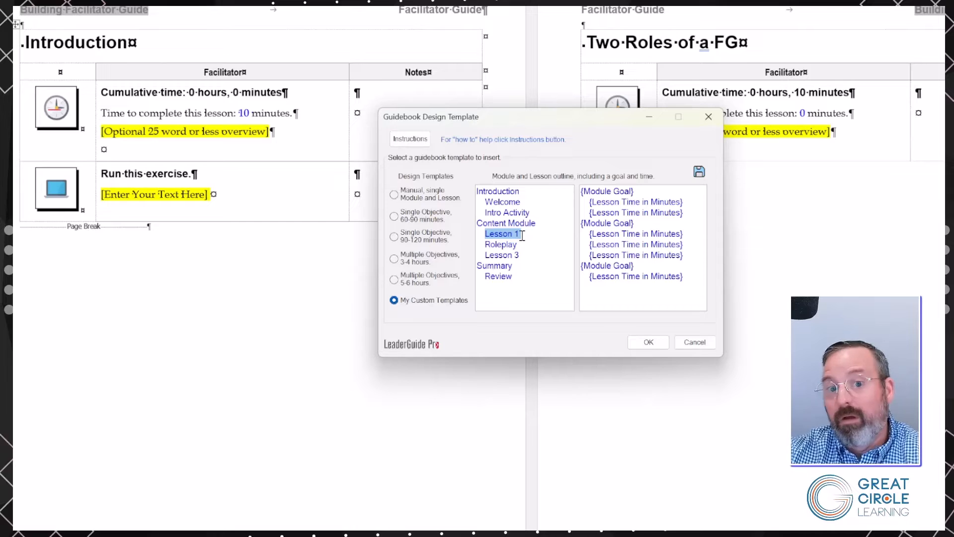
click(646, 343)
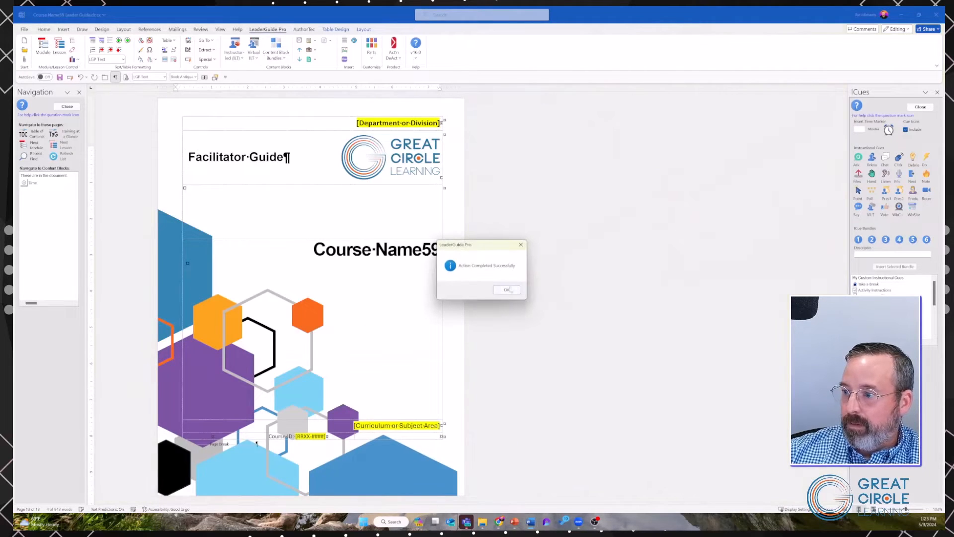
click(510, 289)
scroll(187, 208, down, 3)
scroll(187, 207, down, 6)
scroll(187, 208, down, 1)
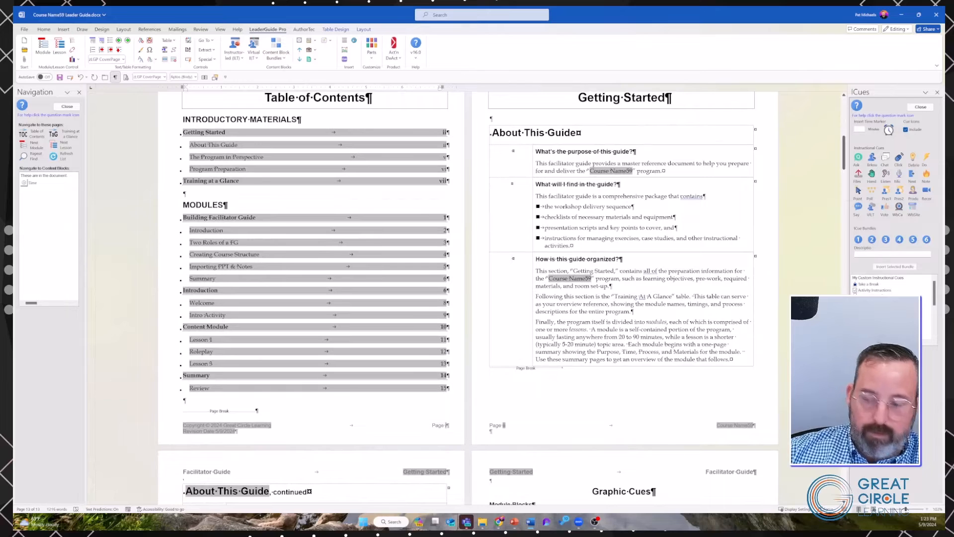
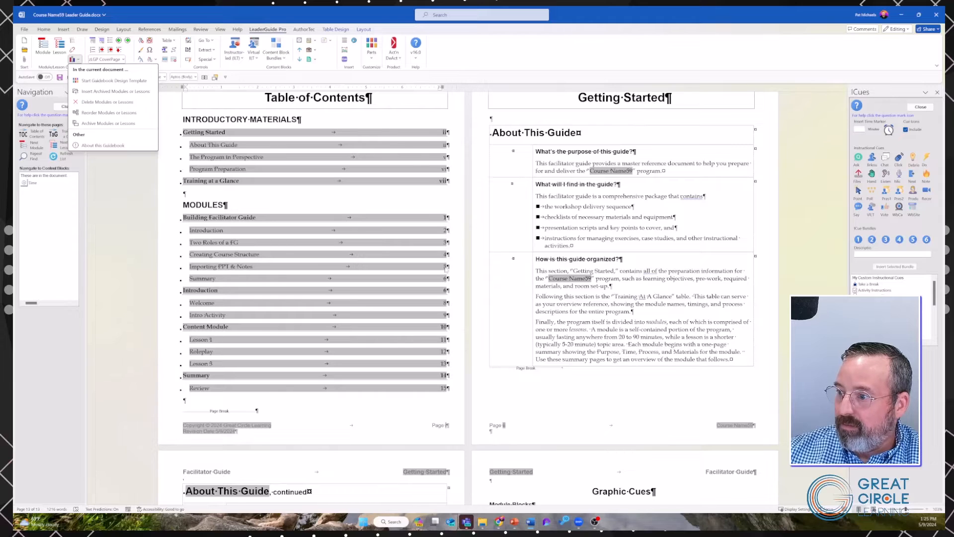
Step: Go to the Importing PPT & Notes lesson from the table of contents and add two blank lines below its table
click(445, 267)
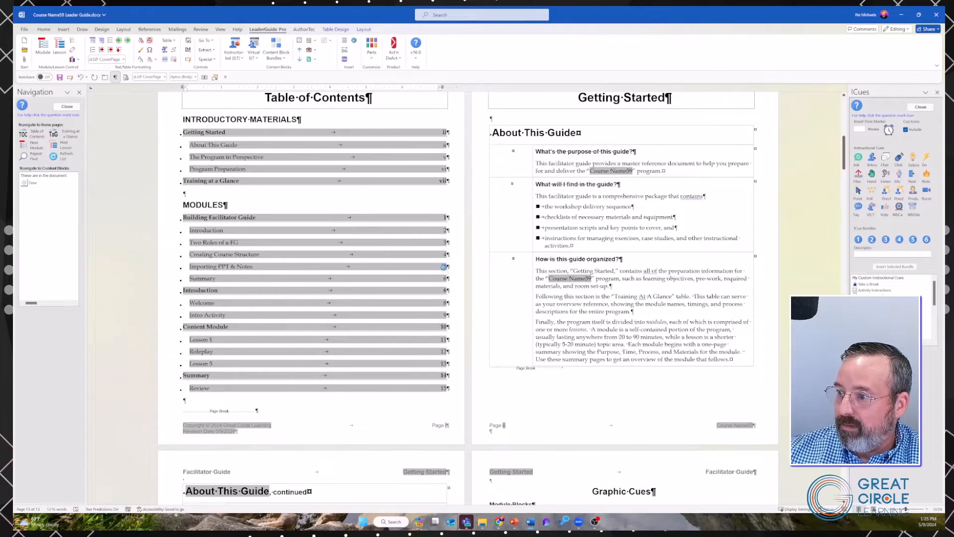
ctrl+click(445, 267)
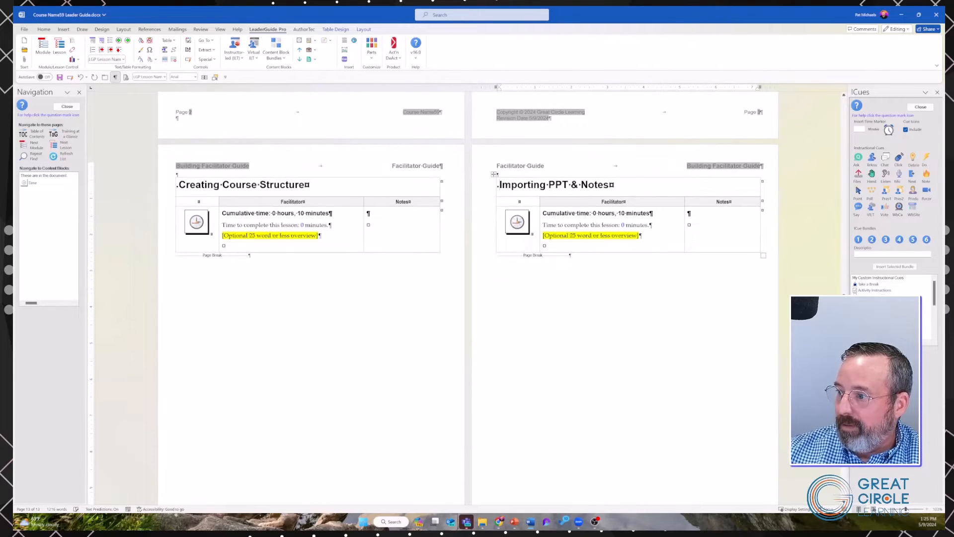
click(545, 245)
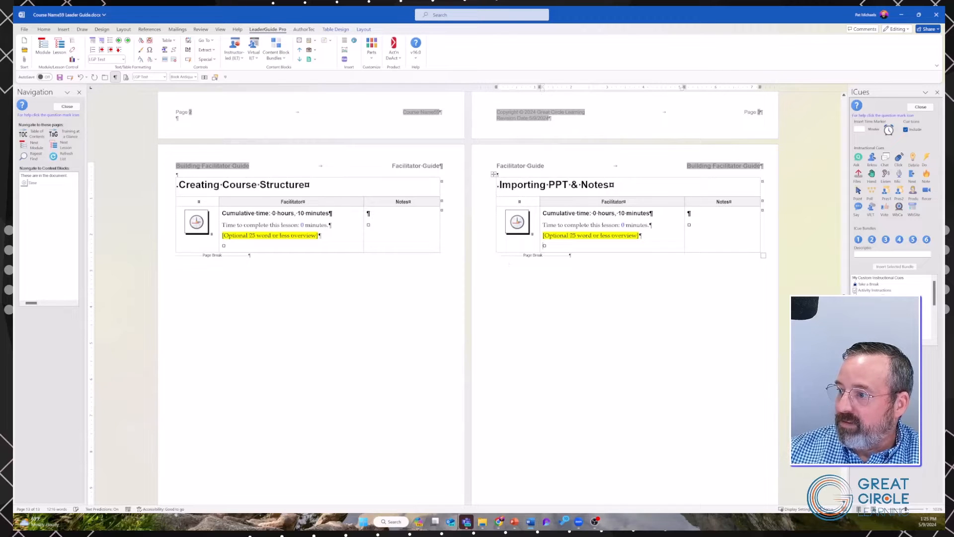
key(Down)
key(Return)
key(Return)
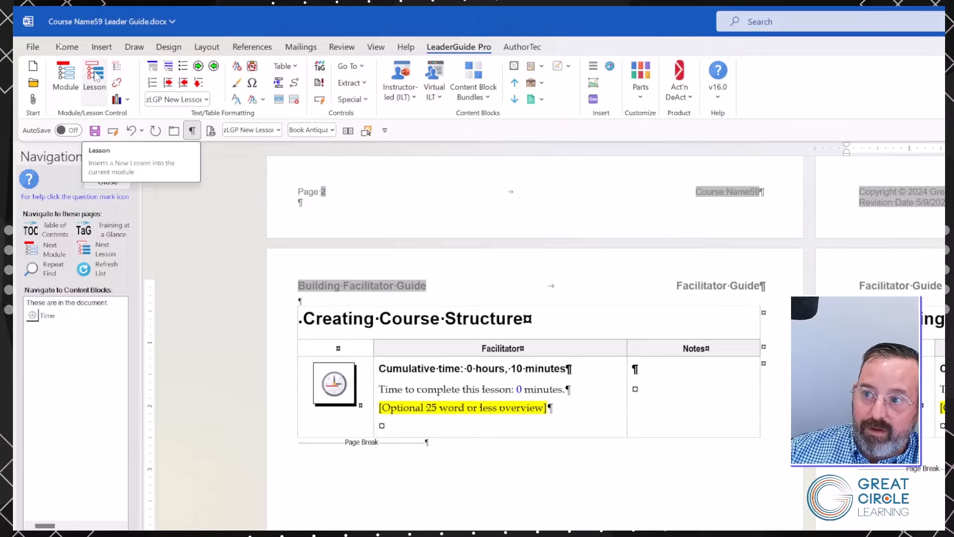
Step: Insert a single new lesson named Lesson 5 with a 5-minute time estimate after Importing PPT & Notes
click(95, 75)
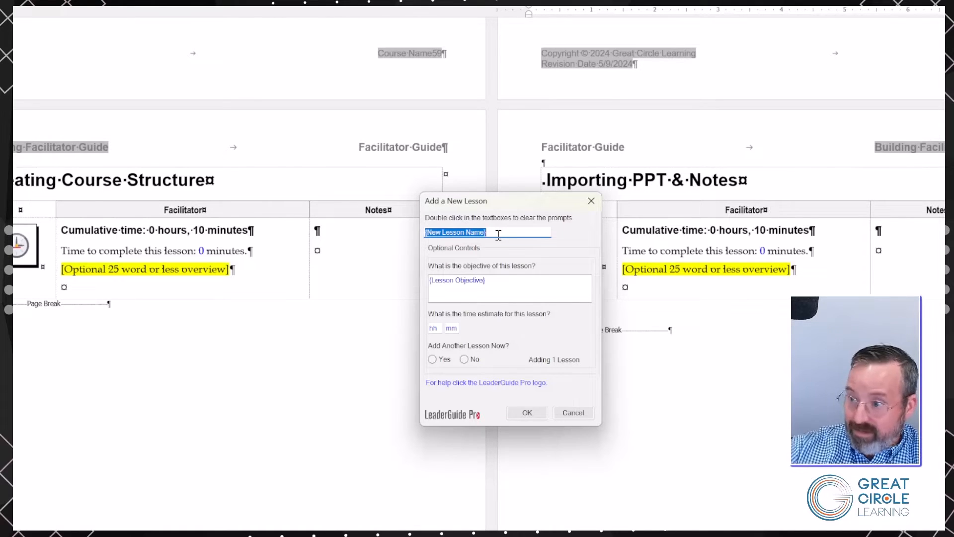
text(Lesson 5)
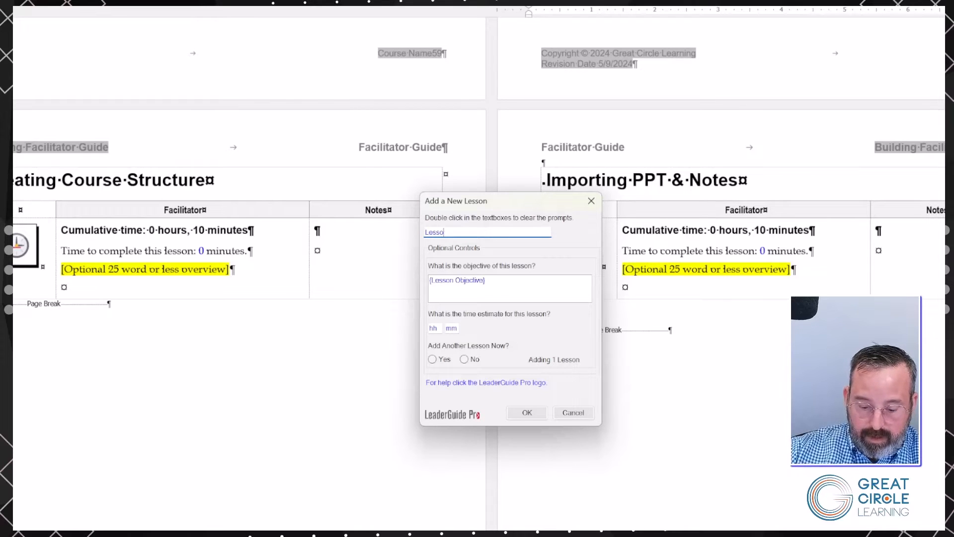
click(491, 280)
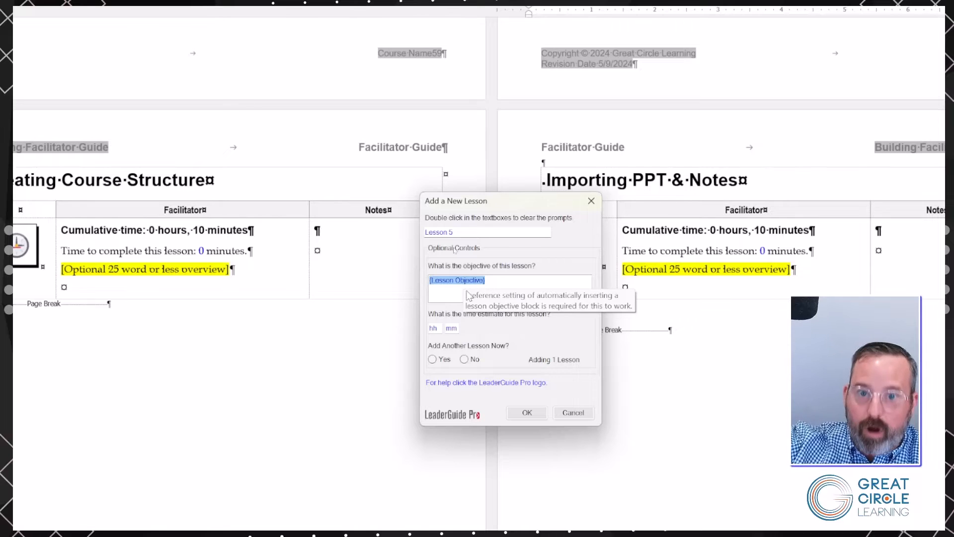
click(457, 329)
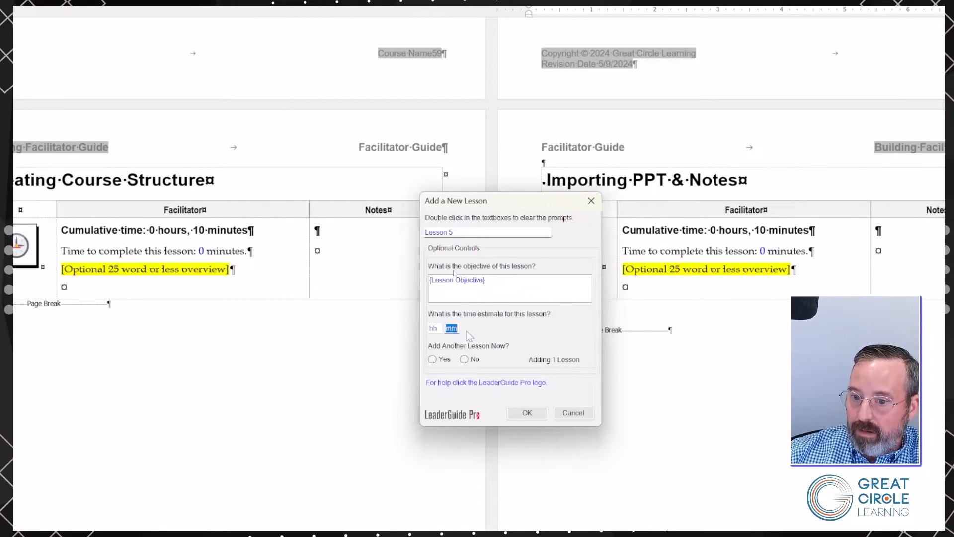
text(5)
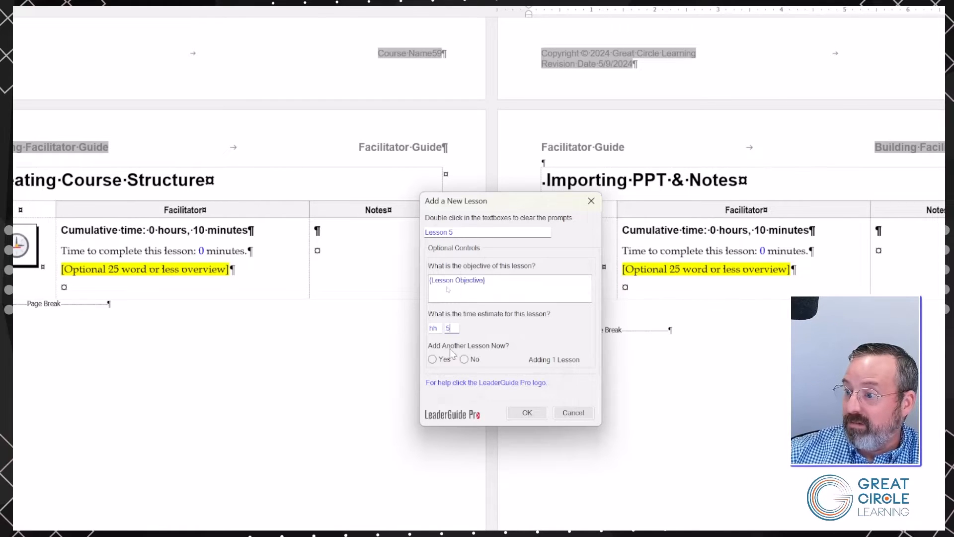
click(464, 359)
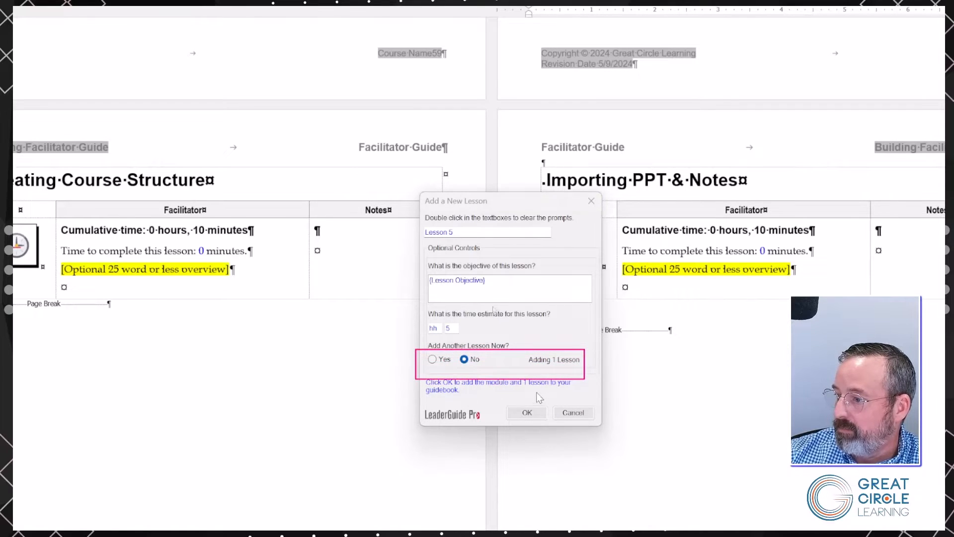
click(527, 413)
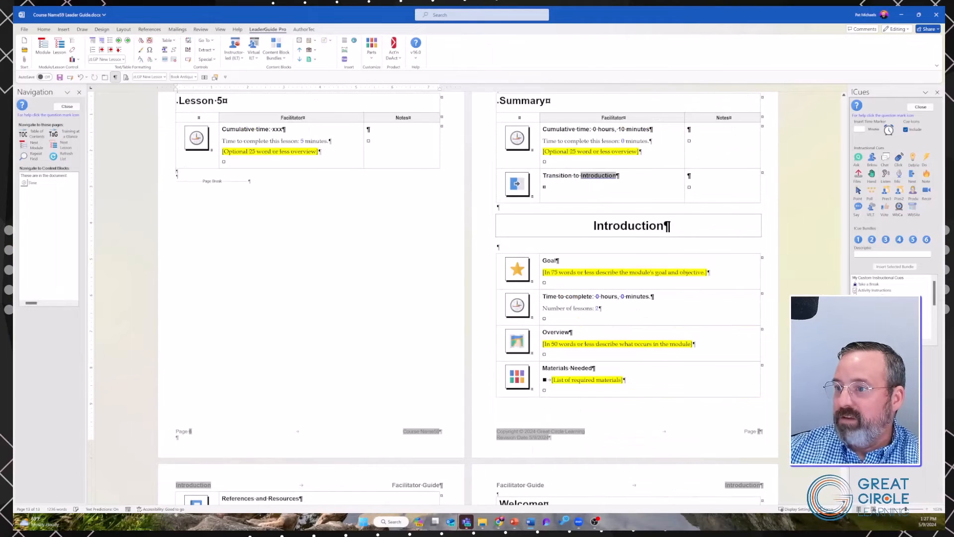
Step: Open the Guidebook Design Template in the current guide and compare the single objective 60-90 and 90-120 minute outlines
scroll(294, 158, up, 6)
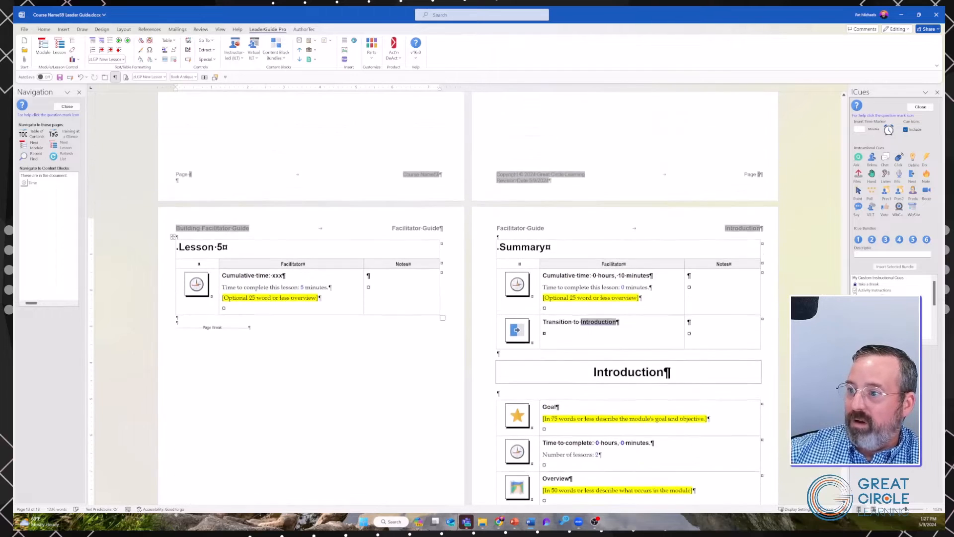
scroll(294, 158, up, 10)
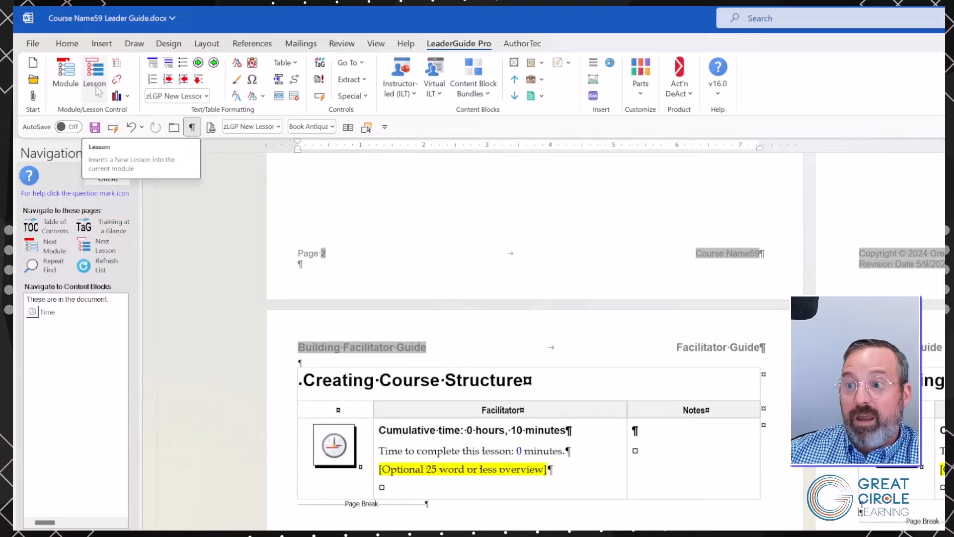
click(128, 96)
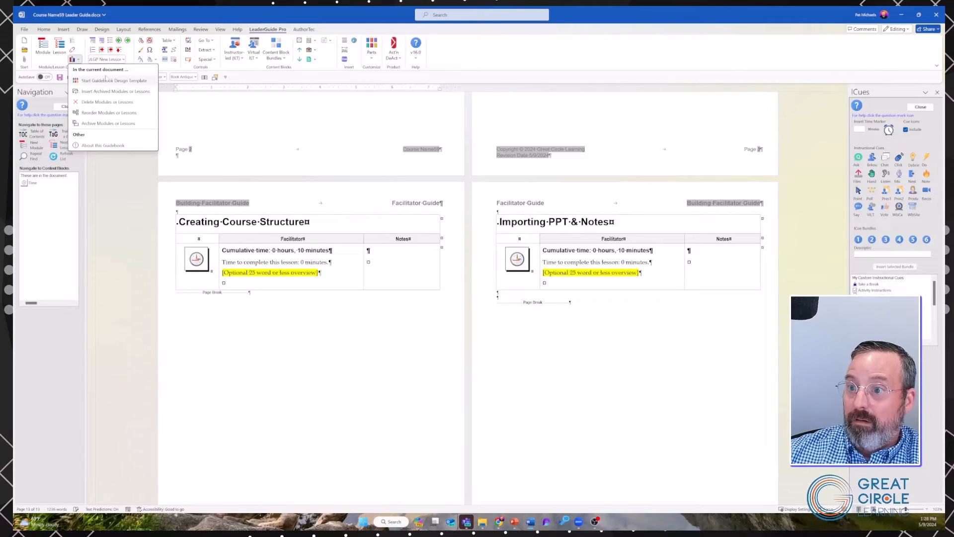
click(106, 80)
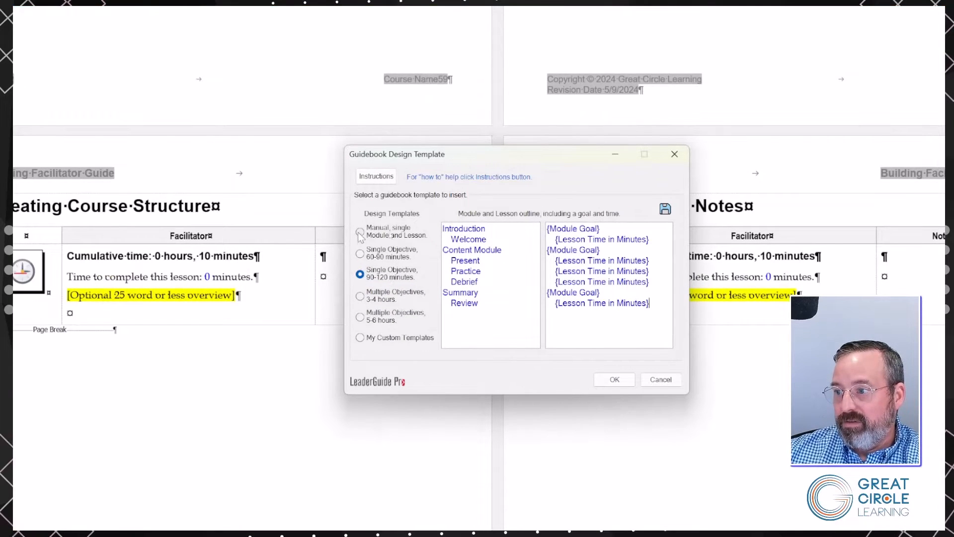
click(360, 254)
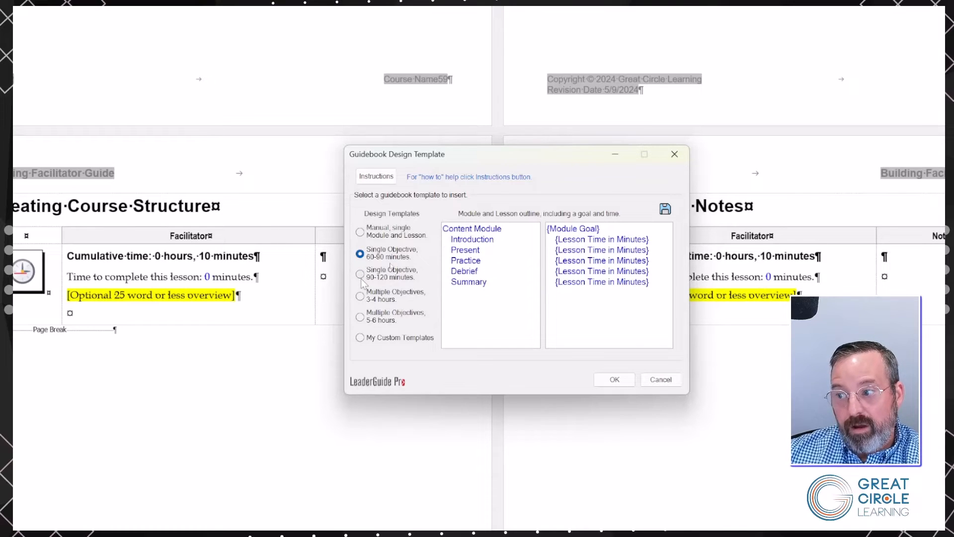
click(360, 274)
Step: Try renaming the Introduction module to Building Facilitator Guide, preview the multiple objectives 3-4 hour template, and cancel the Guidebook Design Template
drag(447, 232, 508, 227)
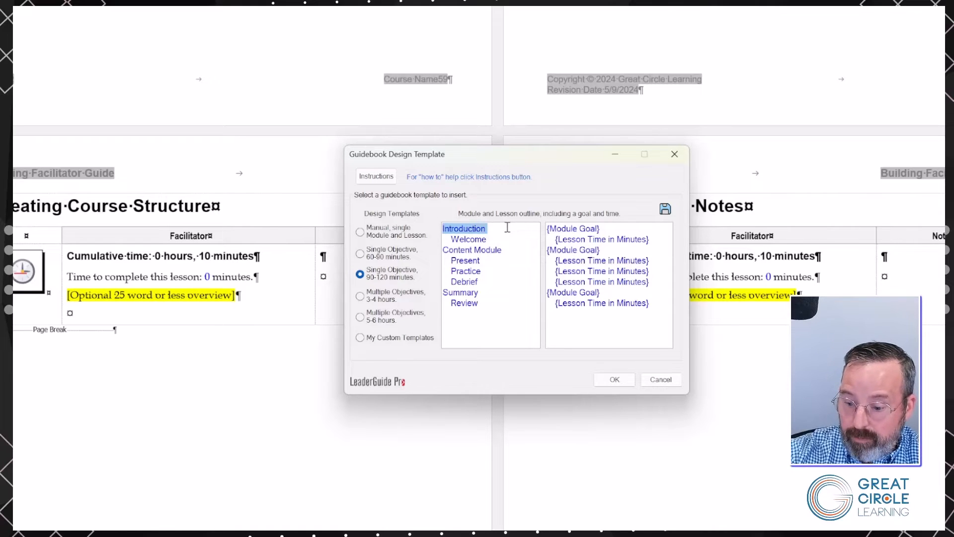
text(Building Facilitator Guide)
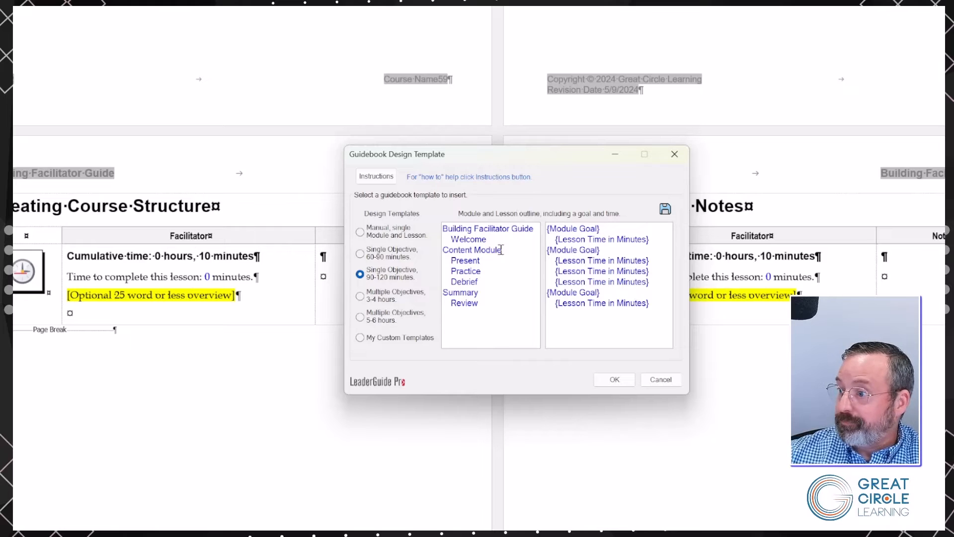
click(362, 297)
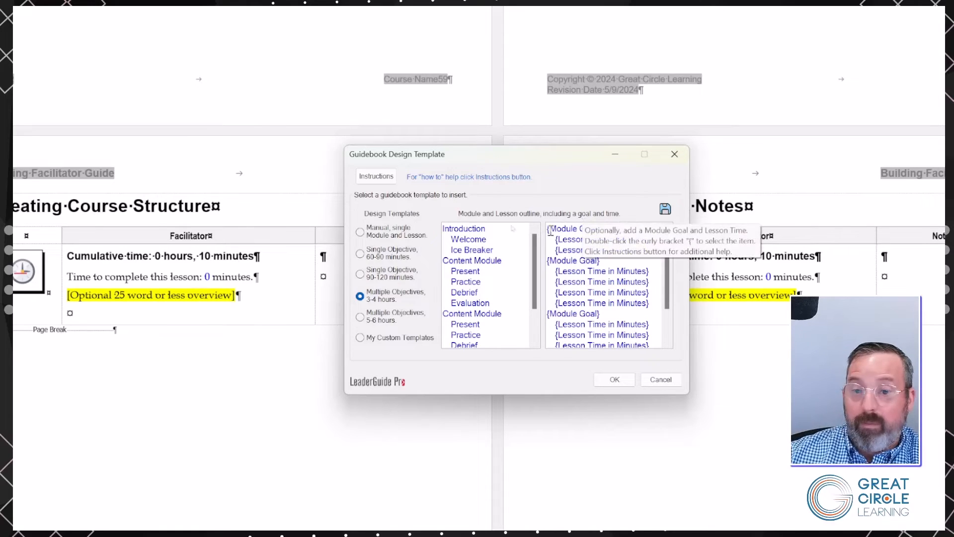
drag(549, 229, 646, 240)
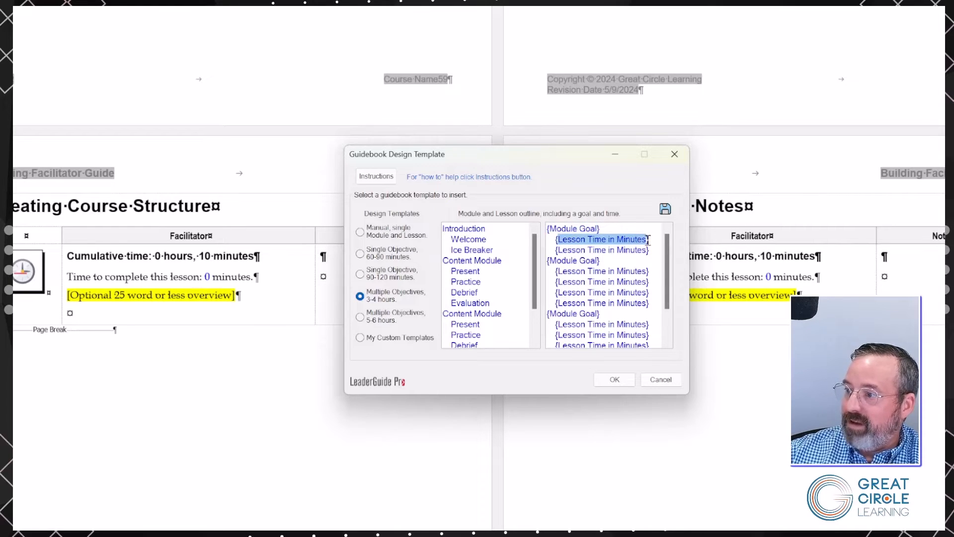
click(661, 381)
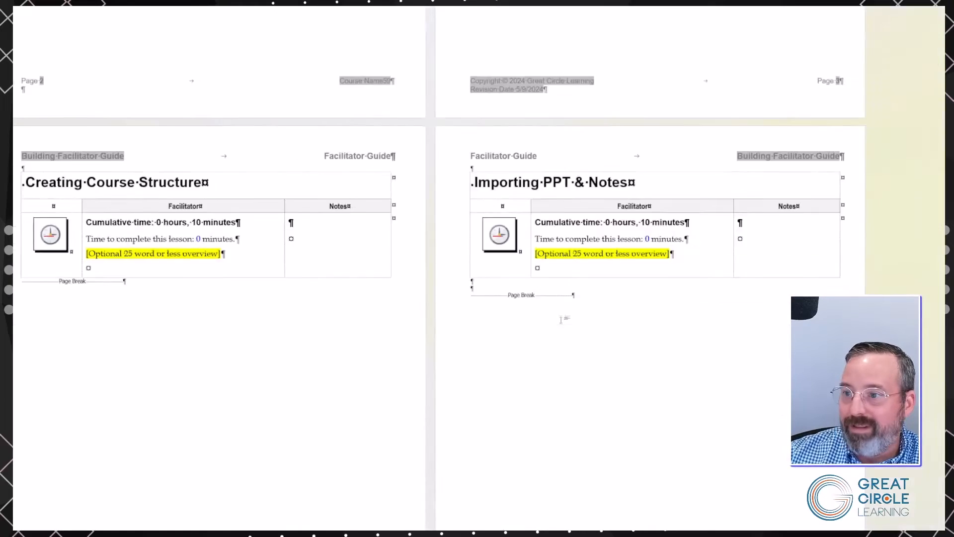
Step: Review the Building Facilitator Guide module page and the lesson time field in its Introduction lesson
scroll(468, 298, up, 15)
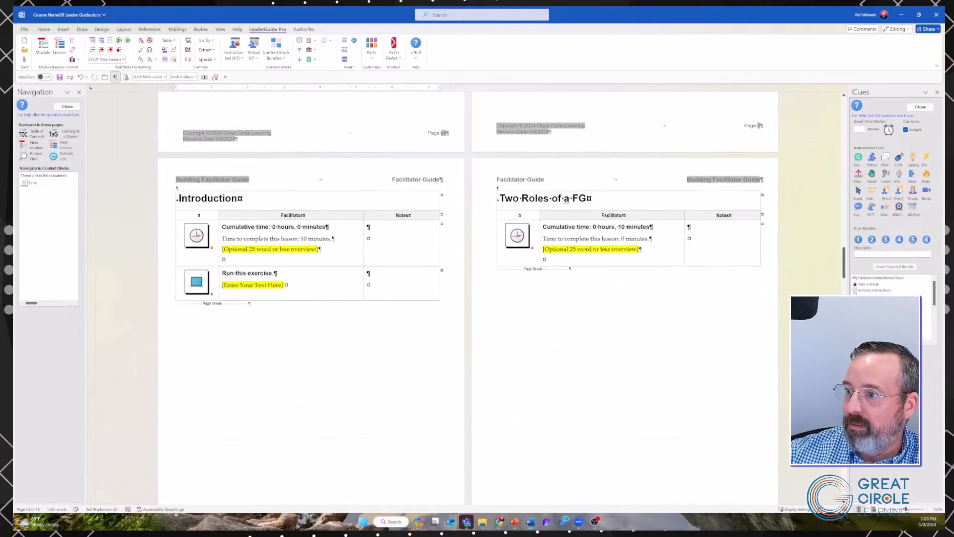
scroll(468, 298, up, 2)
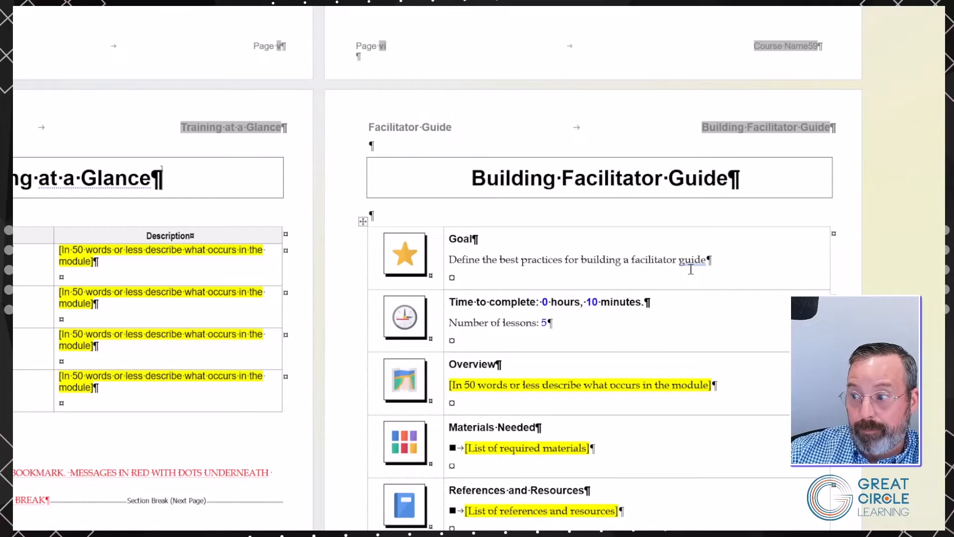
scroll(691, 269, down, 8)
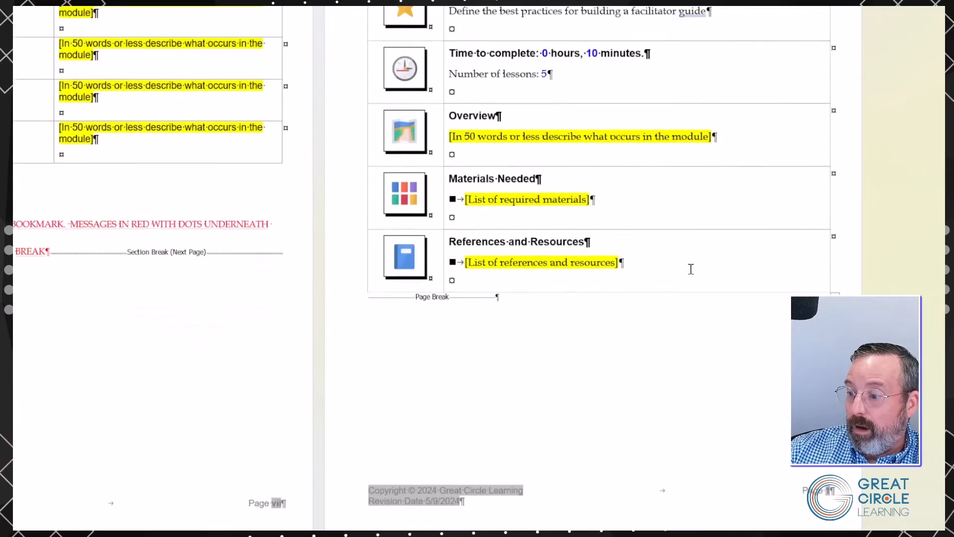
scroll(690, 268, down, 3)
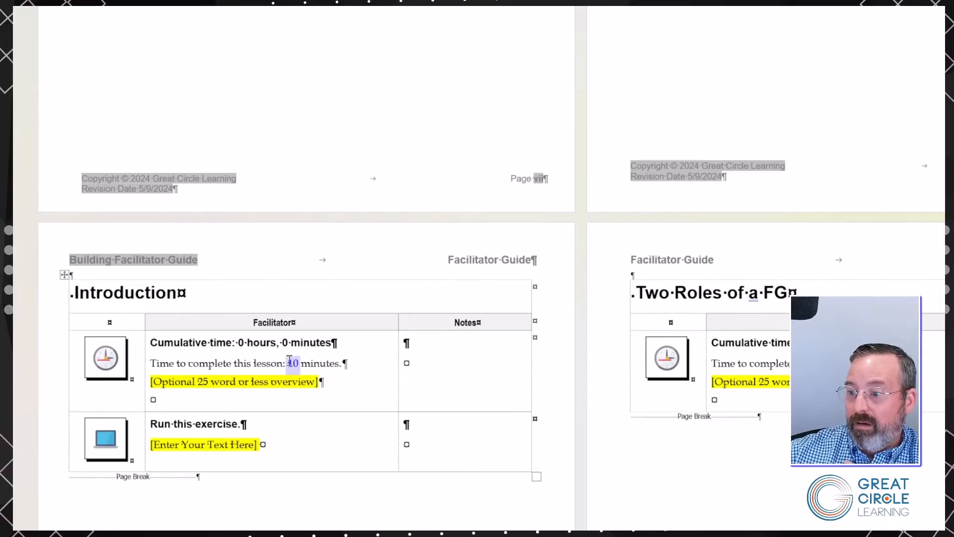
click(294, 362)
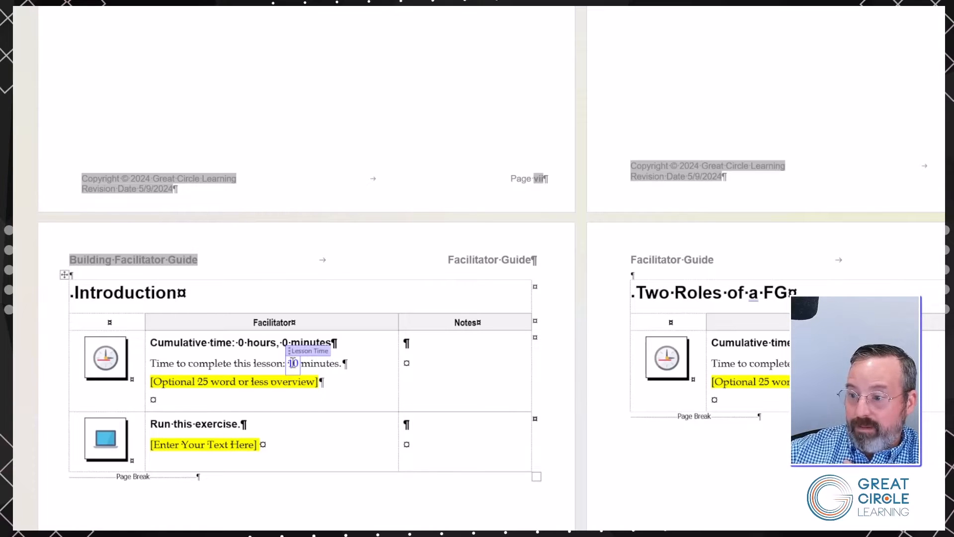
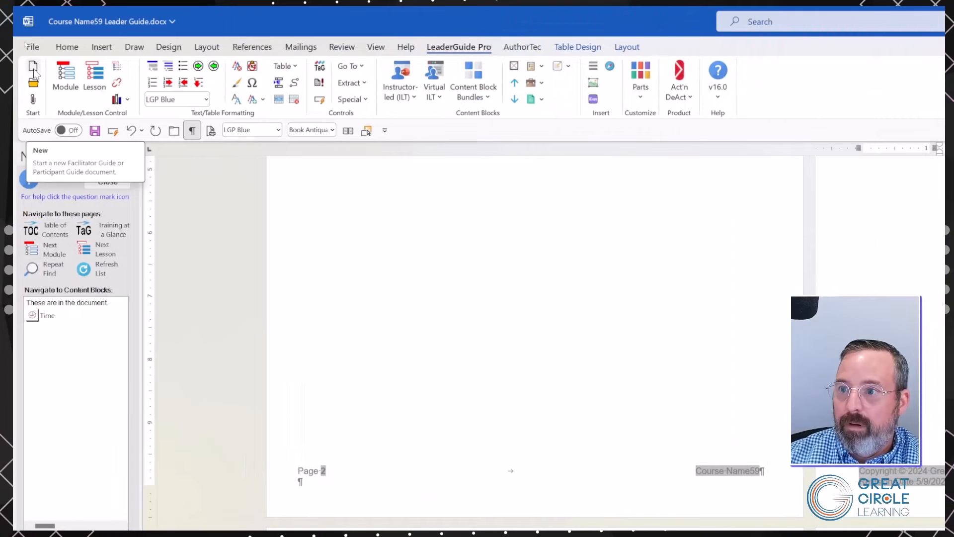
Step: Start a new three-column facilitator guidebook named Course Name592 and save it as Course Name592 Leader Guide.docx
click(34, 69)
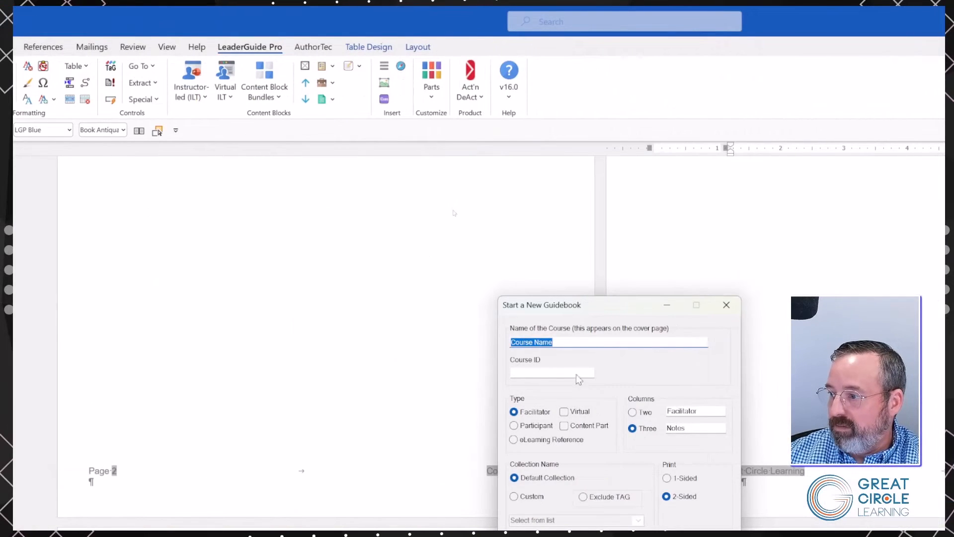
click(781, 340)
text(592)
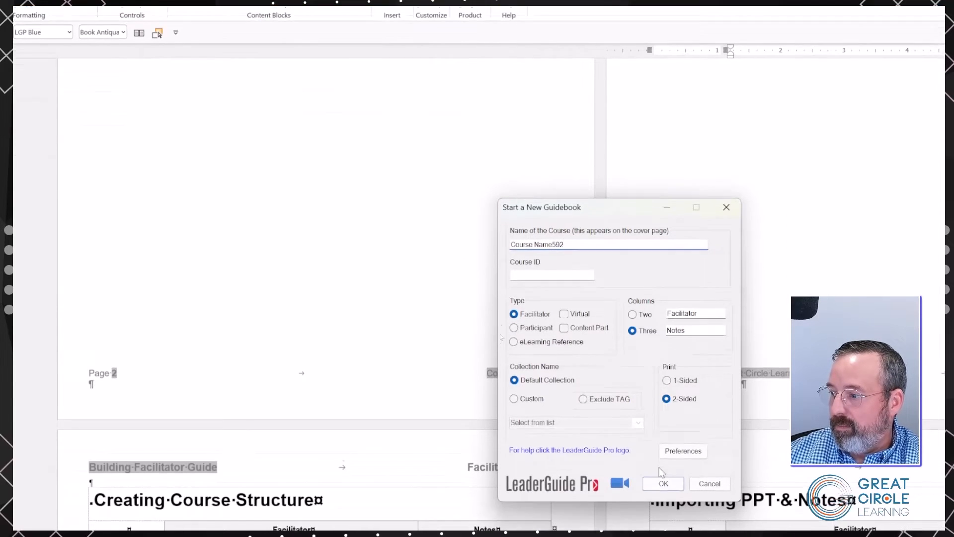
click(663, 483)
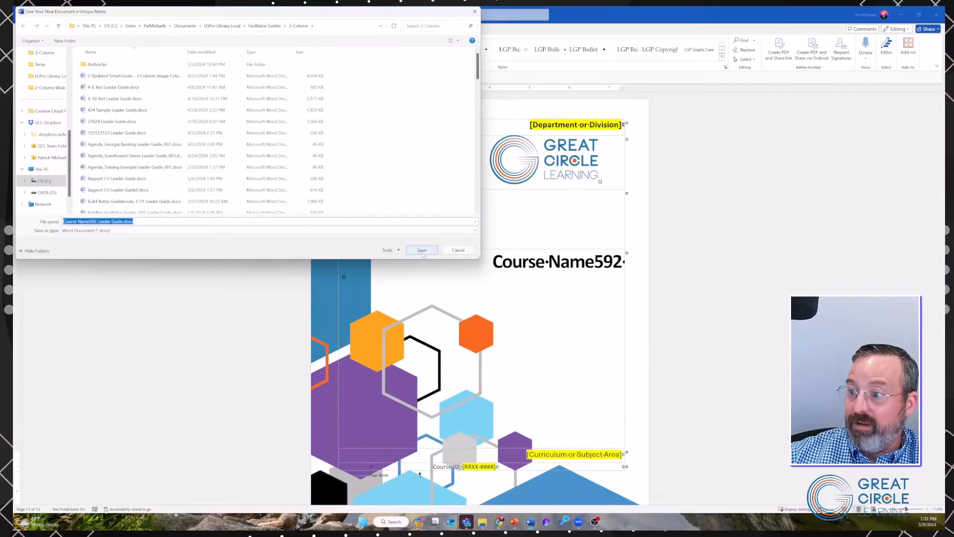
click(422, 250)
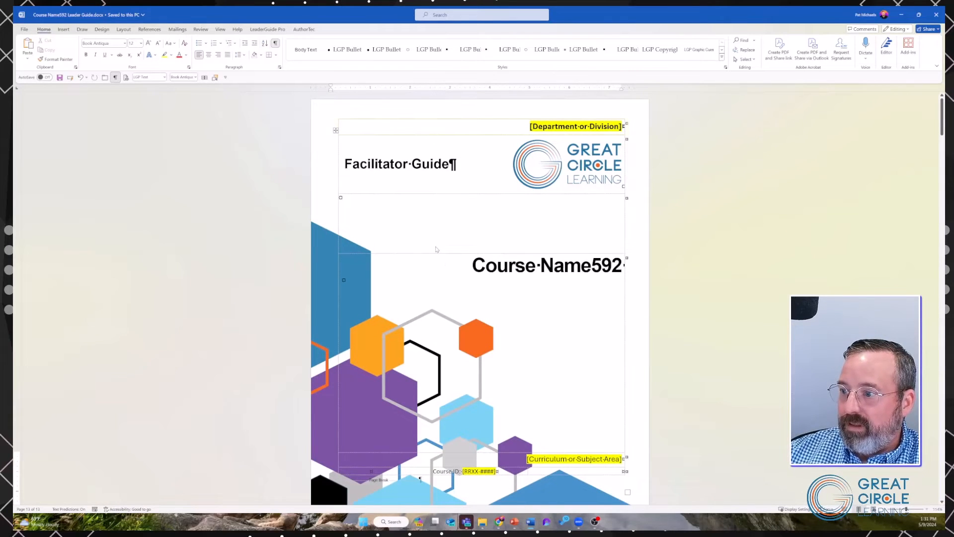
Step: Insert the manual single module and lesson template into the new guidebook and finish its setup
click(435, 249)
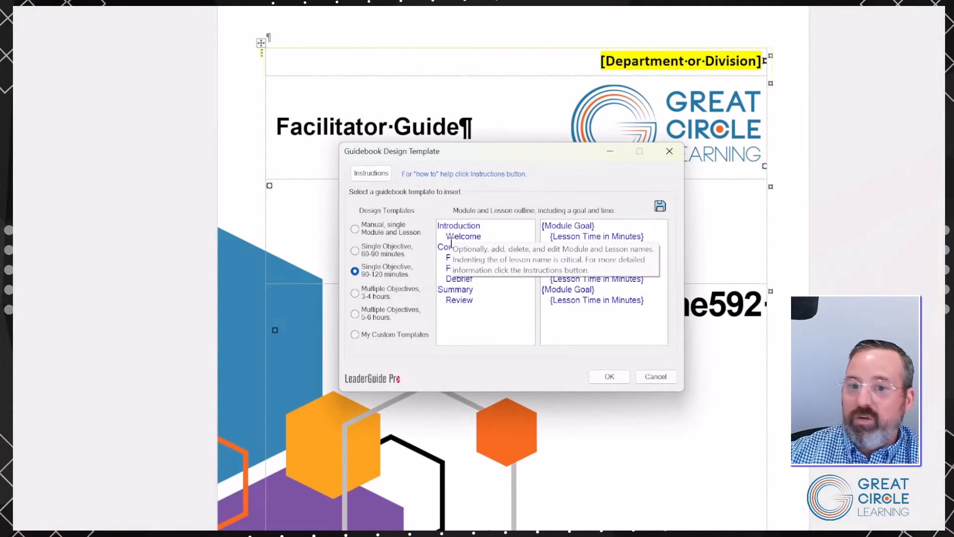
click(355, 230)
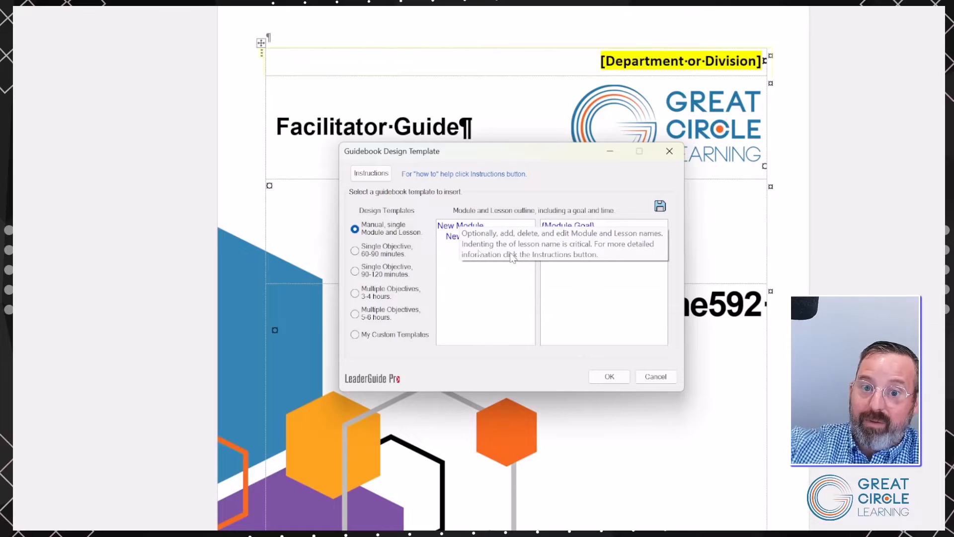
click(617, 380)
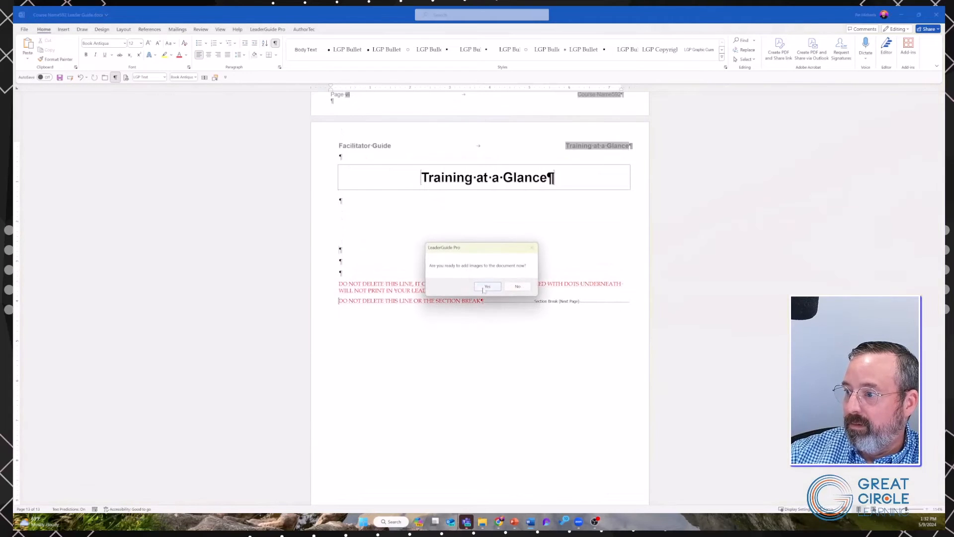
click(484, 288)
click(497, 289)
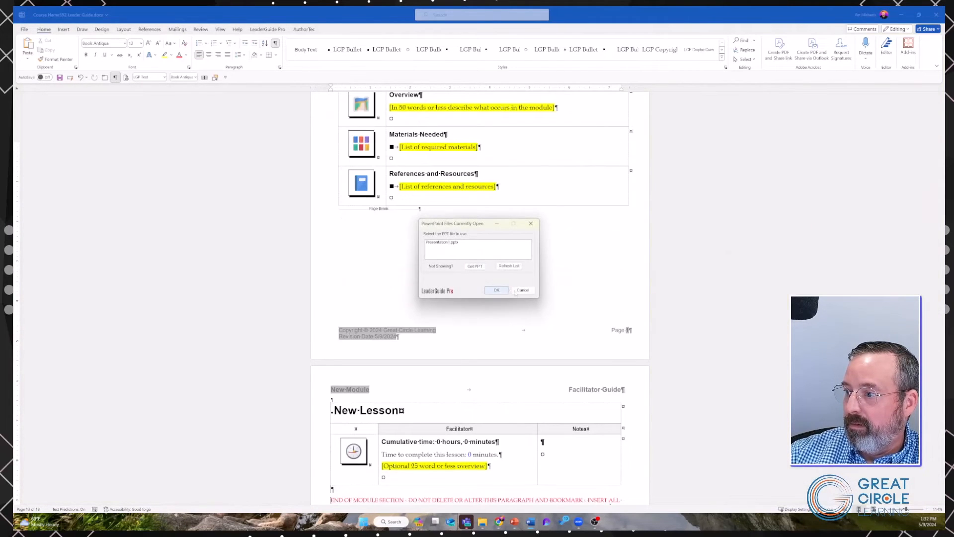
click(520, 311)
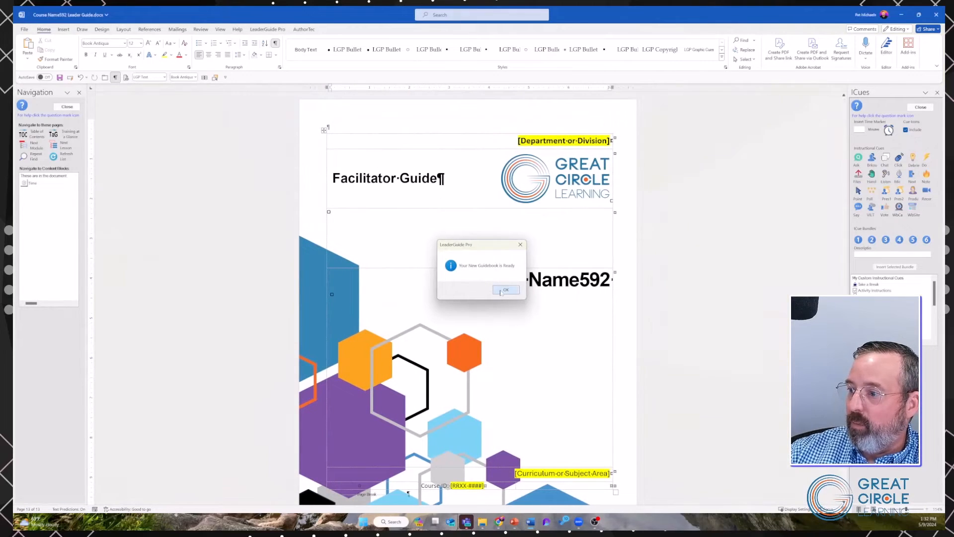
click(502, 290)
Step: Check the new guidebook's table of contents, follow the New Module entry, and examine the module and New Lesson pages
scroll(449, 282, down, 5)
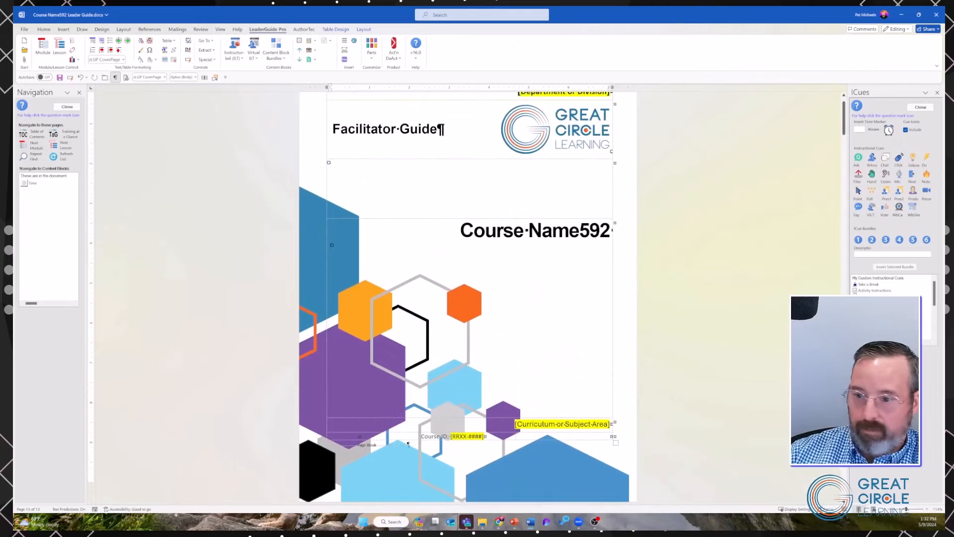
scroll(449, 281, down, 10)
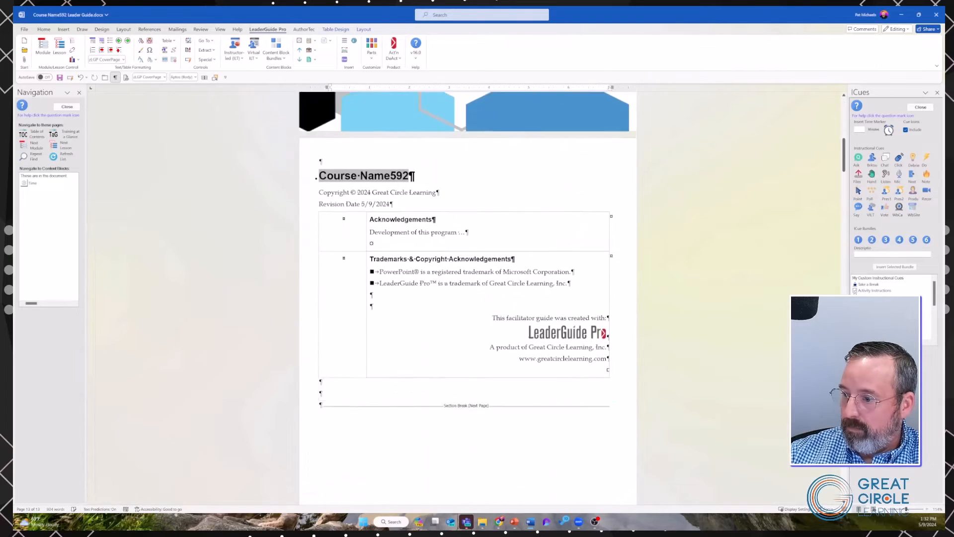
scroll(467, 298, down, 2)
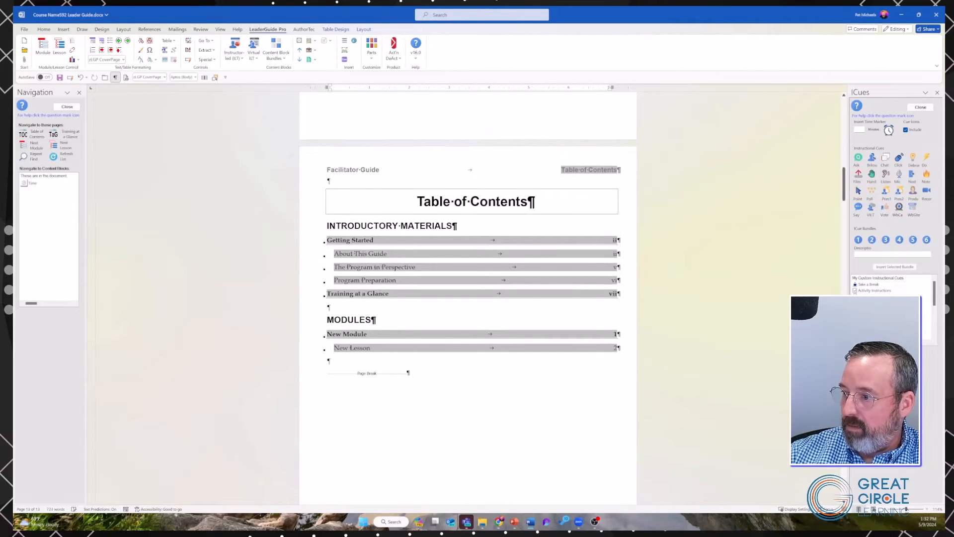
ctrl+click(615, 336)
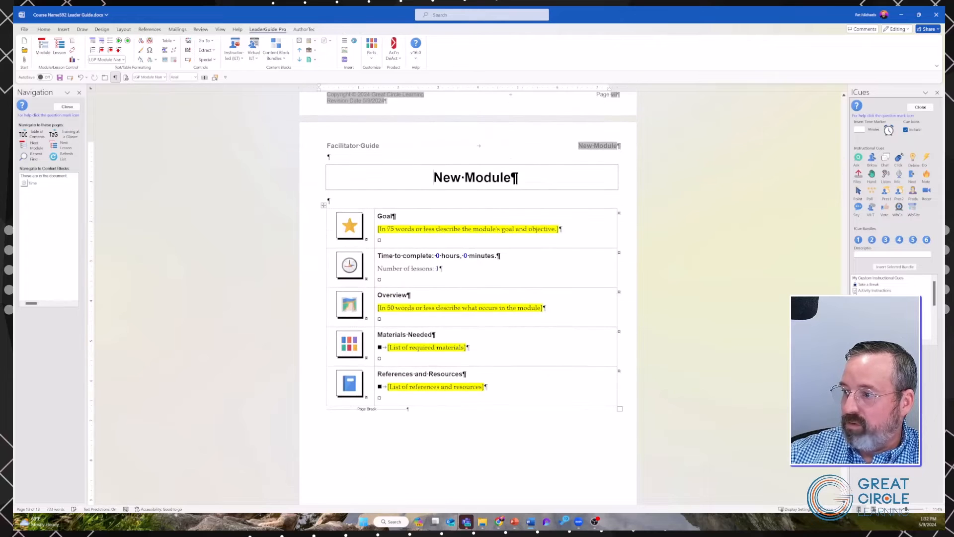
scroll(525, 300, down, 10)
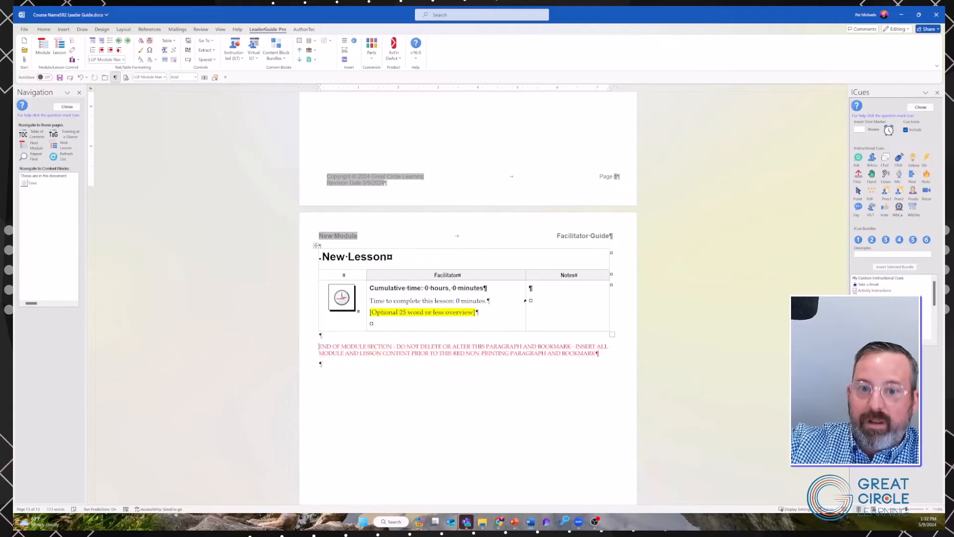
Step: Open the Guidebook Design Template from within the new guidebook, view its outline, and close it without inserting anything
click(78, 60)
click(97, 83)
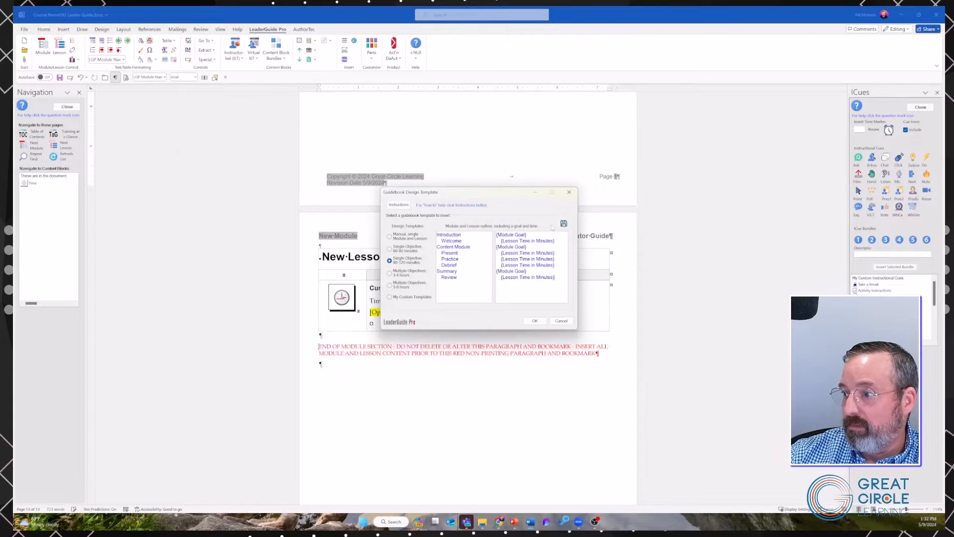
click(569, 192)
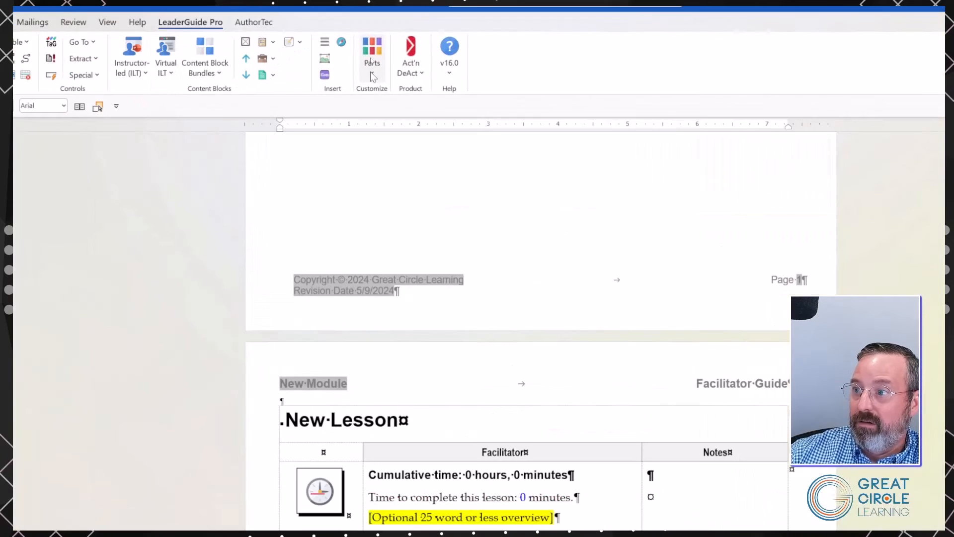
Step: Open the LeaderGuide Pro preferences and view the Design Assistant option
click(371, 59)
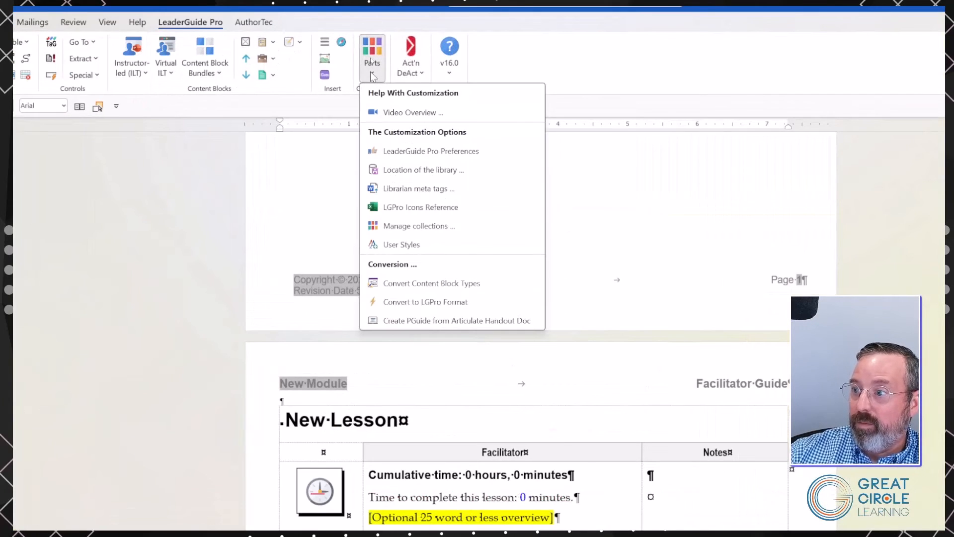
click(407, 153)
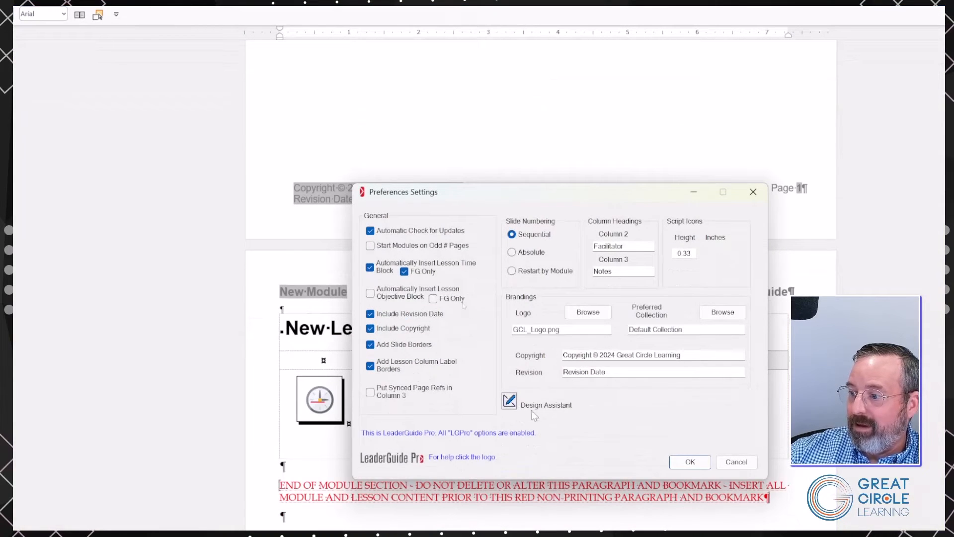
click(510, 401)
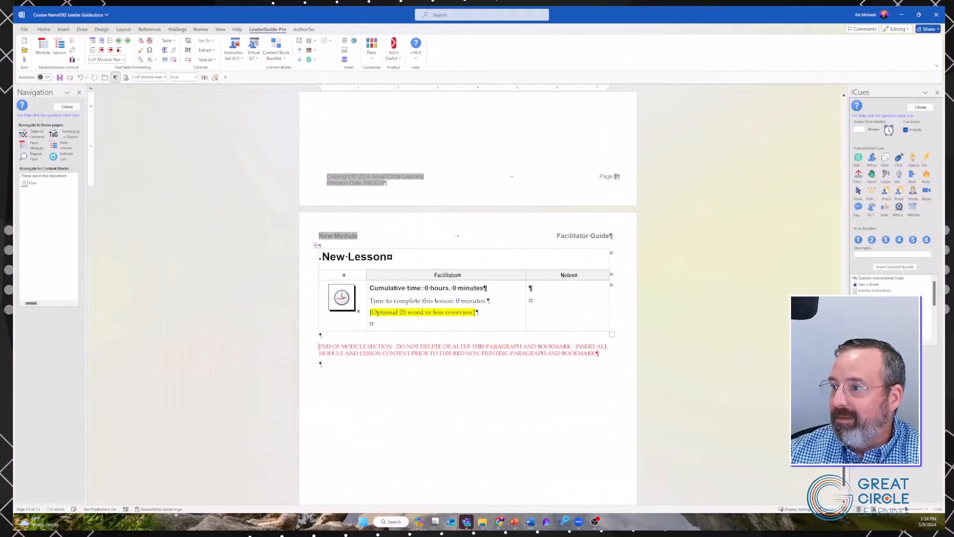
Step: Choose the Single Objective 60-90 minutes template and rename its Content Module as "Building Facilitator Guide"
scroll(488, 193, up, 10)
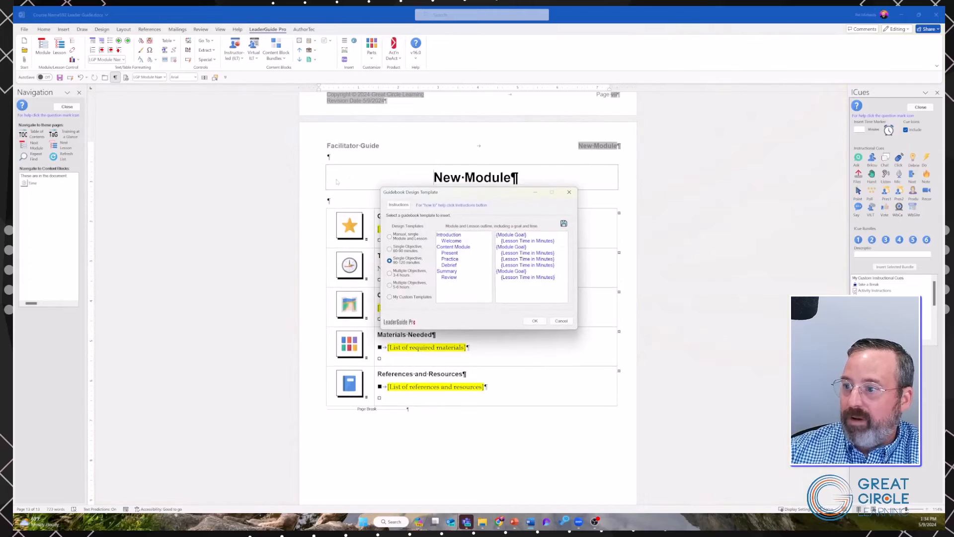
click(390, 237)
click(390, 249)
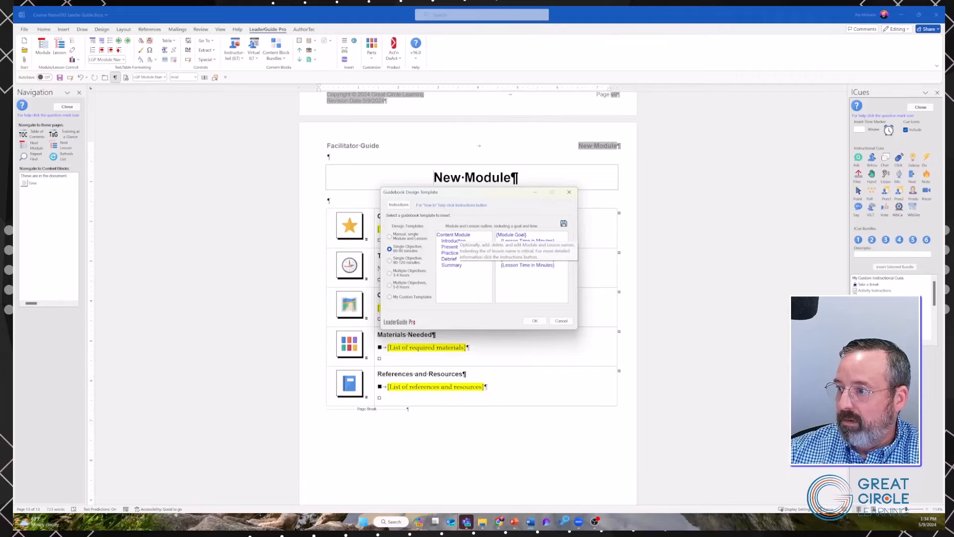
click(432, 234)
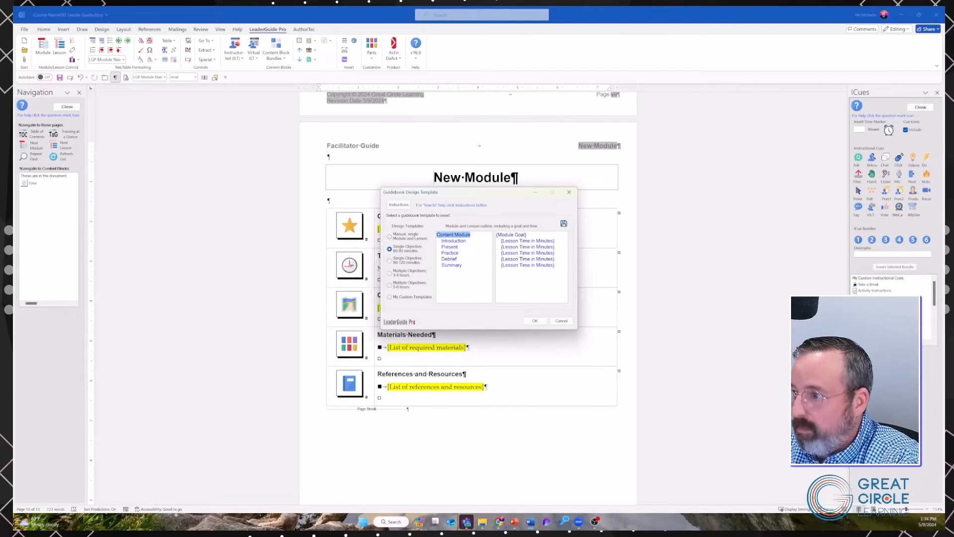
text(Building Facilitator Guide)
Step: Rename the Present, Practice and Debrief lessons as "Two Roles of a FG", "Creating Course Structure" and "Importing PPT & Notes"
double_click(449, 247)
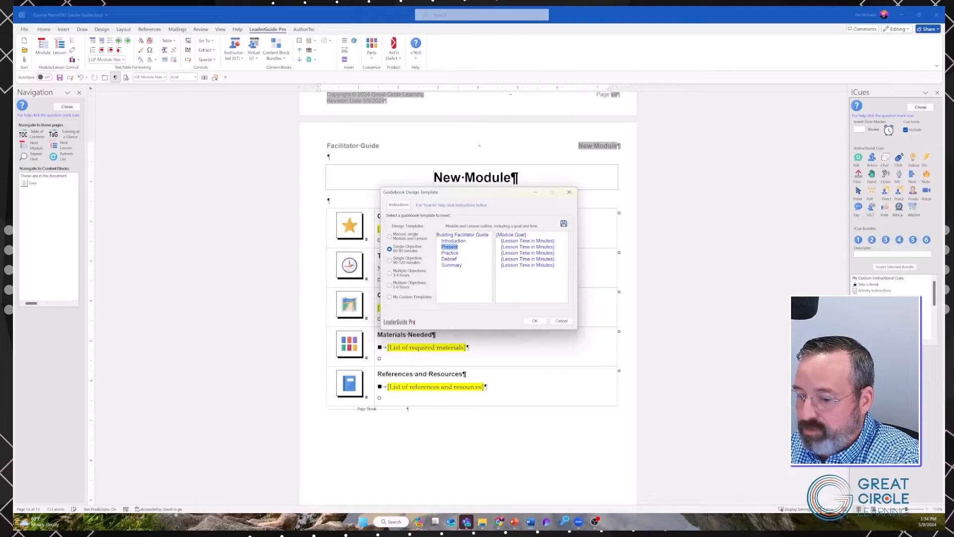
text(Two Roles of a FG)
double_click(449, 253)
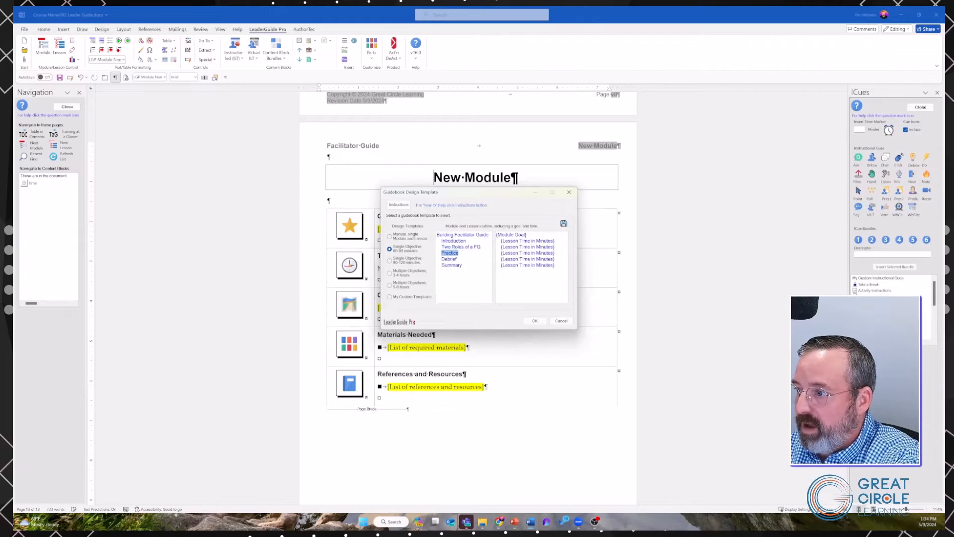
text(Creating Course Structure)
double_click(444, 258)
text(Importing PPT & Notes)
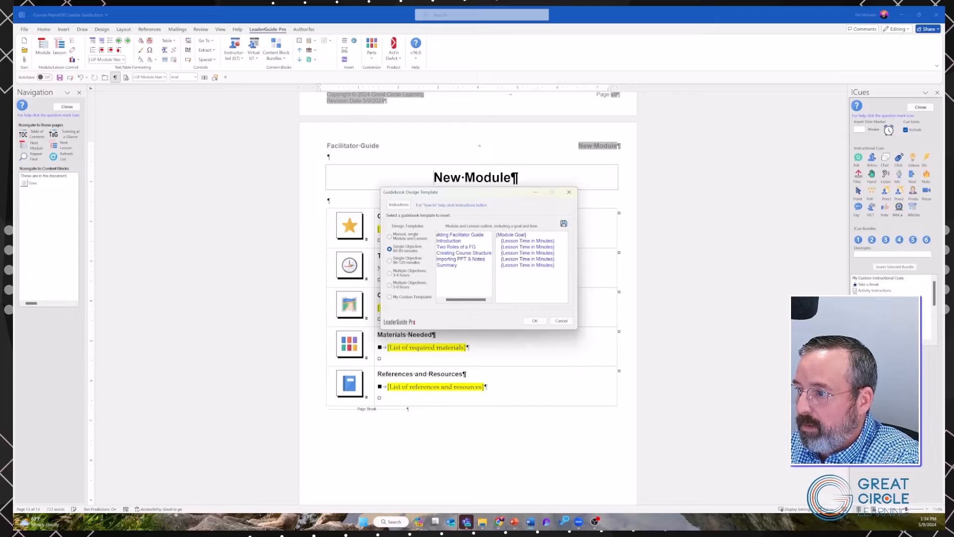
Step: Enter the module goal "Define the best practices for building a facilitator guide" and set the first three lesson times to 5, 7 and 10 minutes
drag(496, 235, 527, 236)
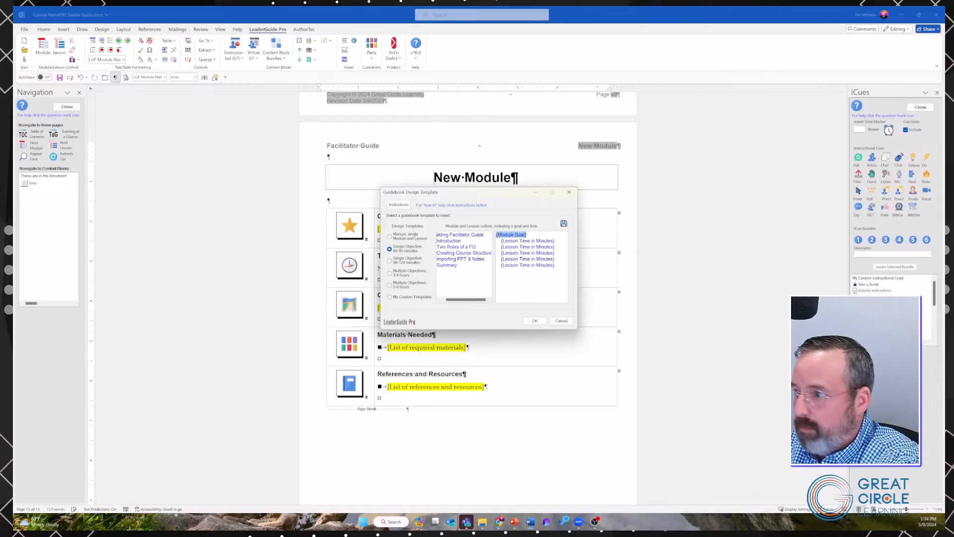
key(ctrl+v)
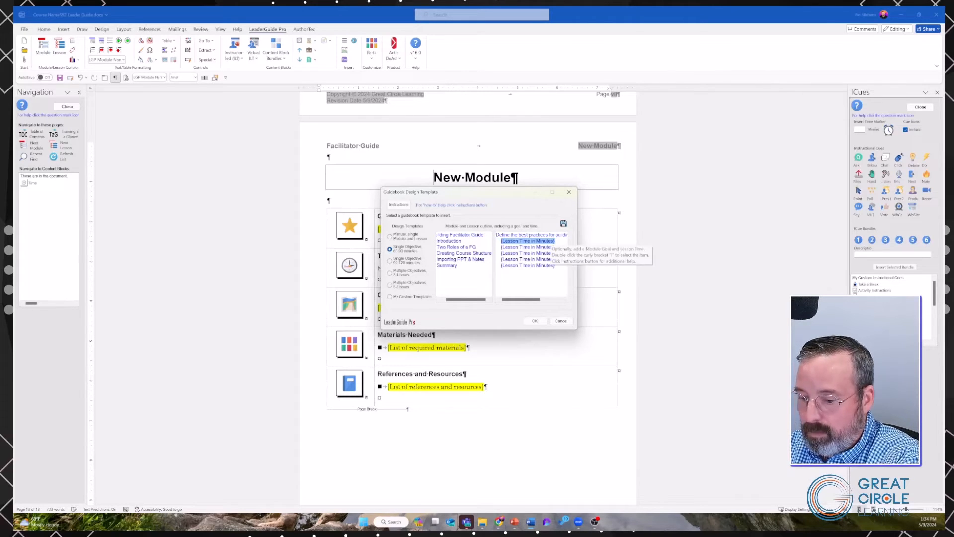
text(5)
drag(501, 246, 556, 253)
text(7 )
text(10)
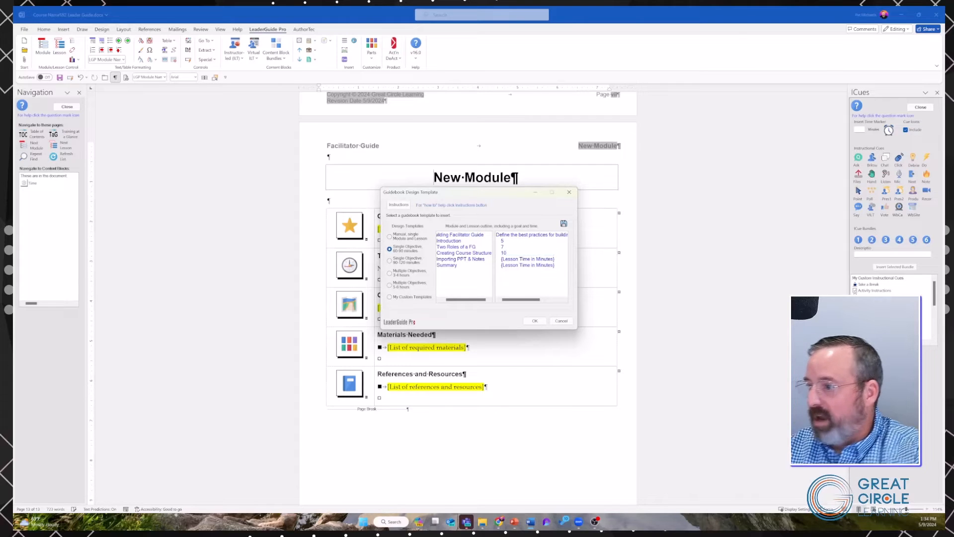
Step: Insert the customized outline into the guidebook and follow the New Module entry in the table of contents
click(535, 321)
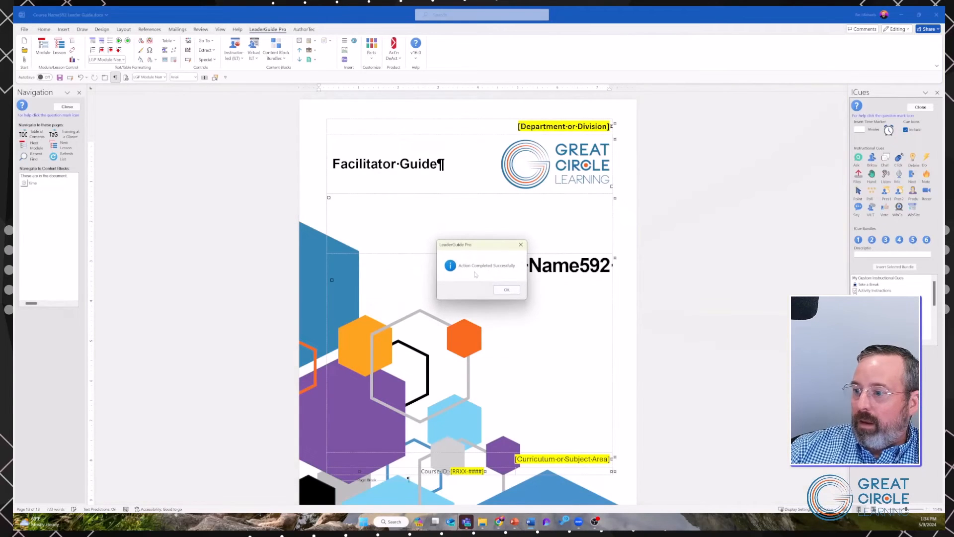
click(506, 289)
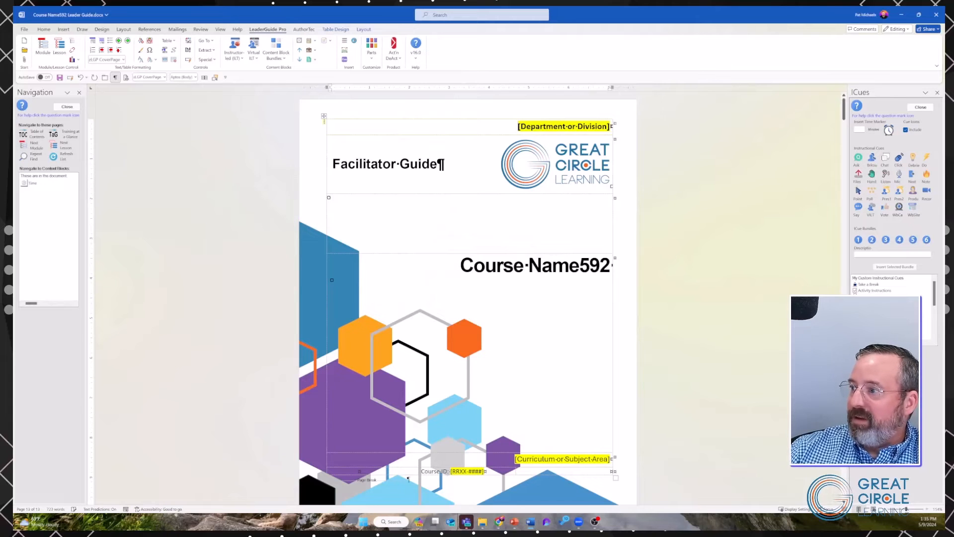
drag(844, 111, 845, 165)
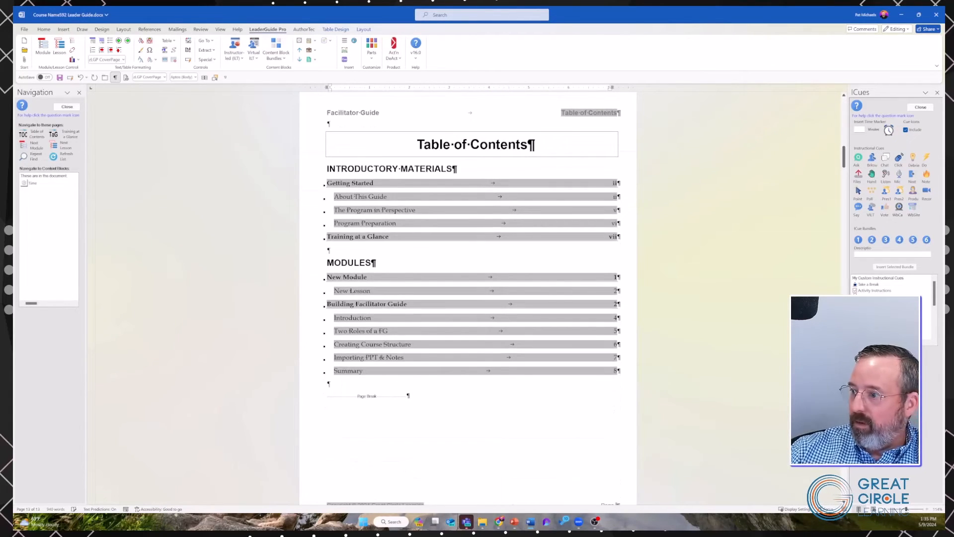
ctrl+click(615, 278)
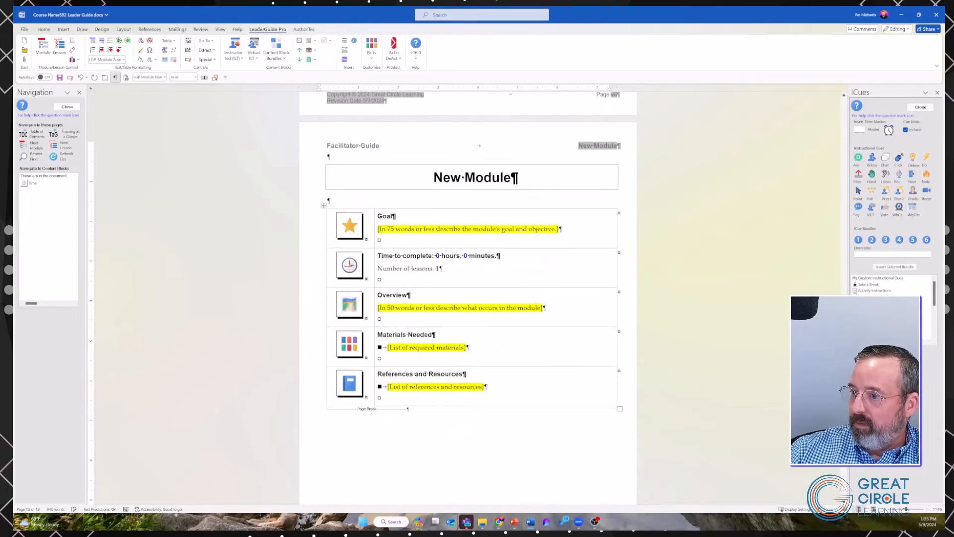
Step: Delete the placeholder New Module and its New Lesson preceding the Building Facilitator Guide module
click(333, 160)
scroll(332, 162, down, 10)
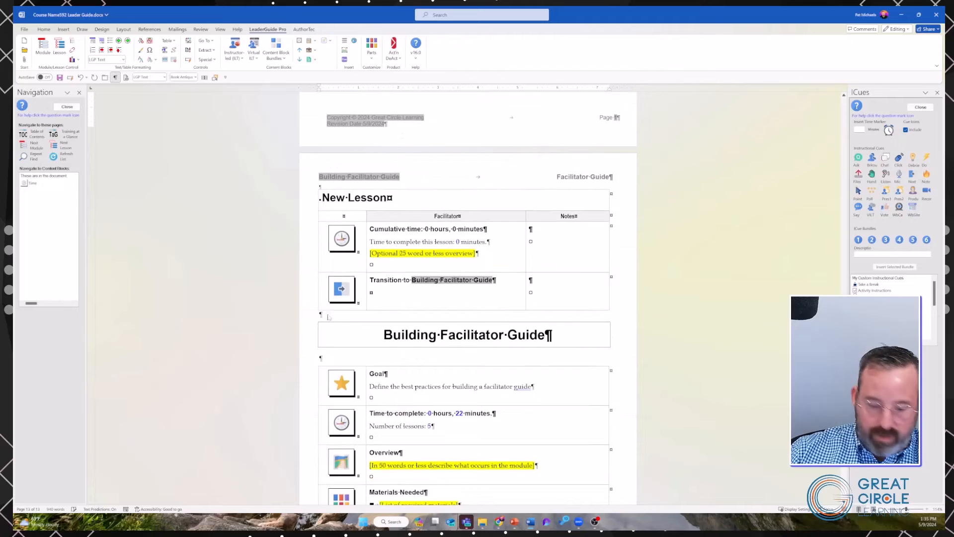
drag(320, 187, 332, 319)
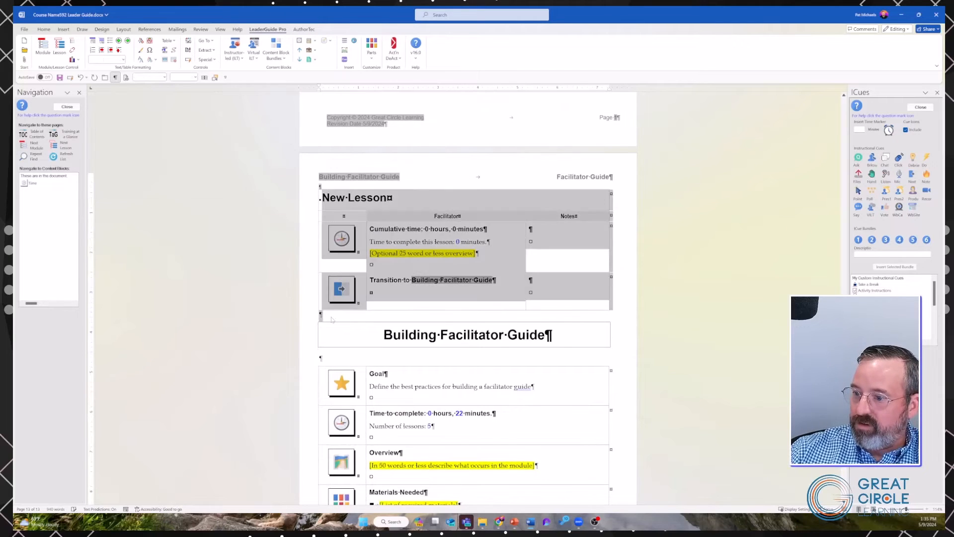
key(BackSpace)
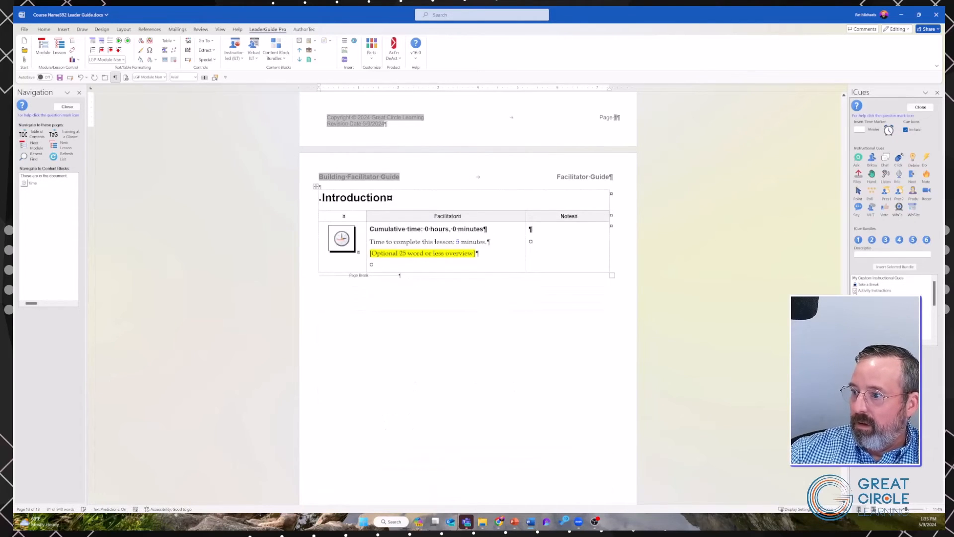
scroll(363, 158, up, 5)
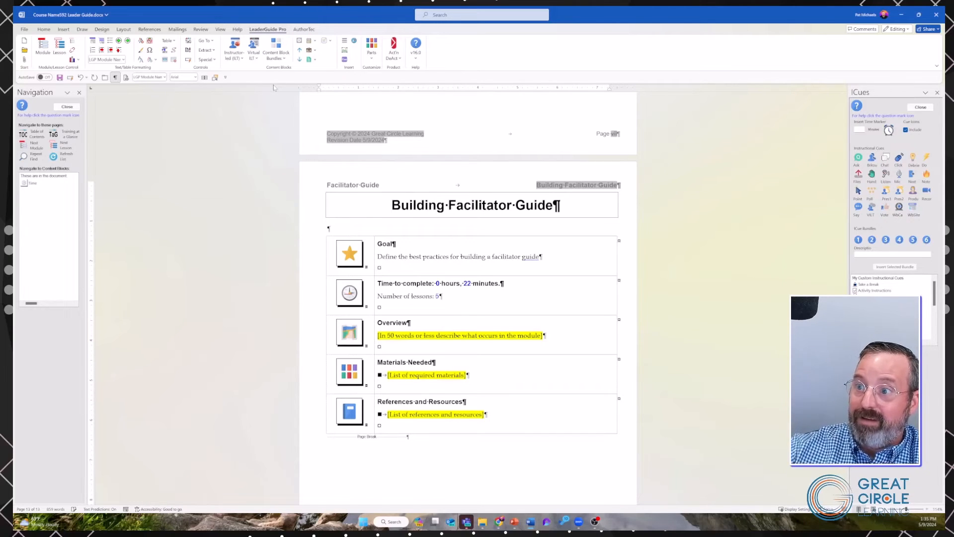
Step: Start adding PowerPoint slide images to the guide, using the open SMART Goals.pptx presentation as the source
click(206, 60)
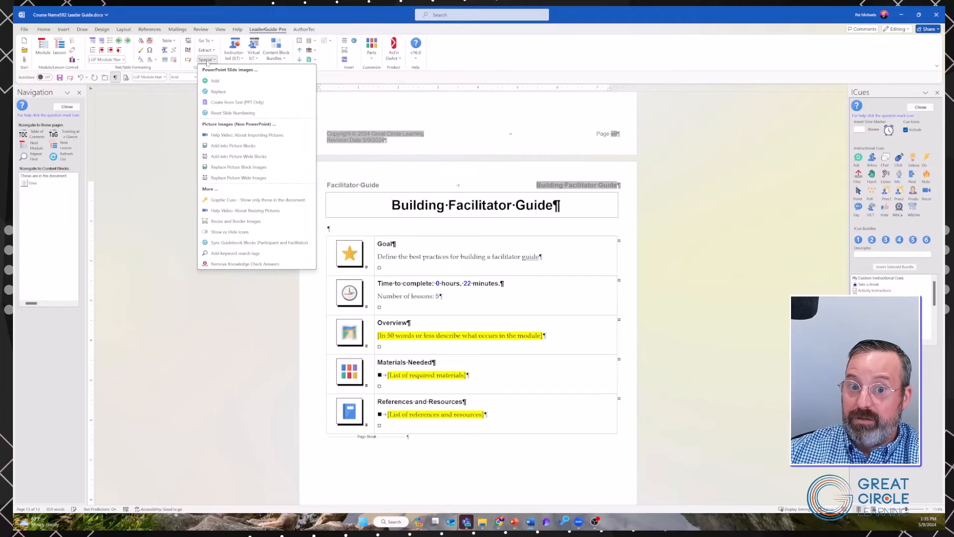
click(211, 81)
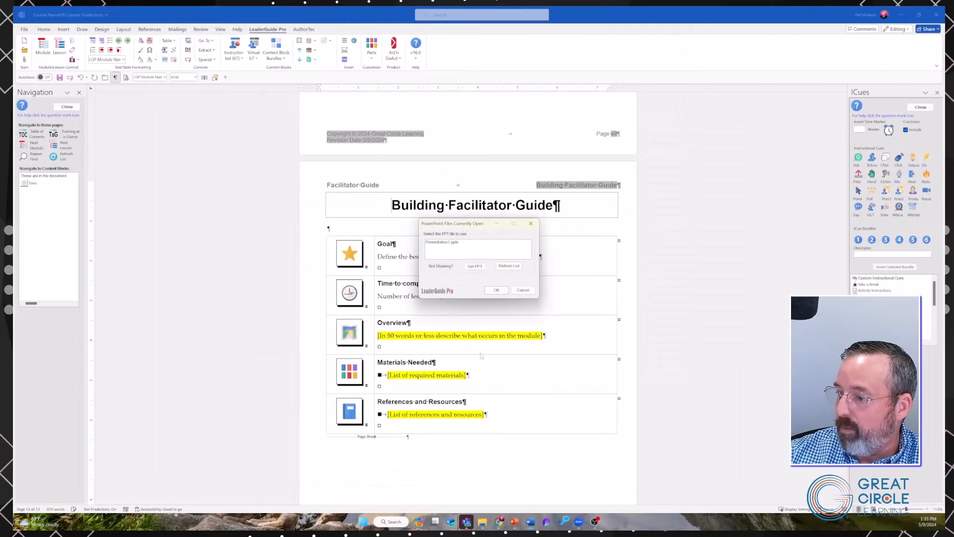
click(515, 522)
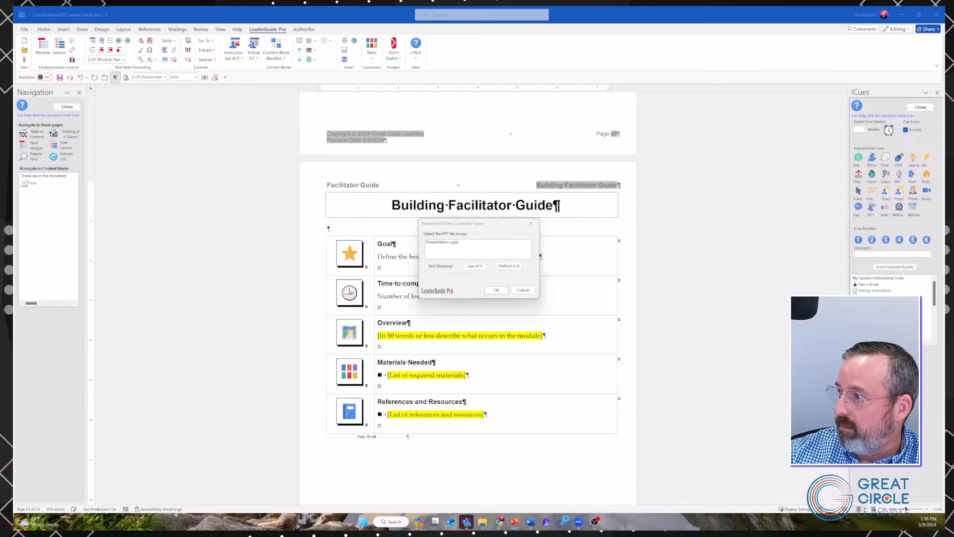
drag(944, 169, 286, 99)
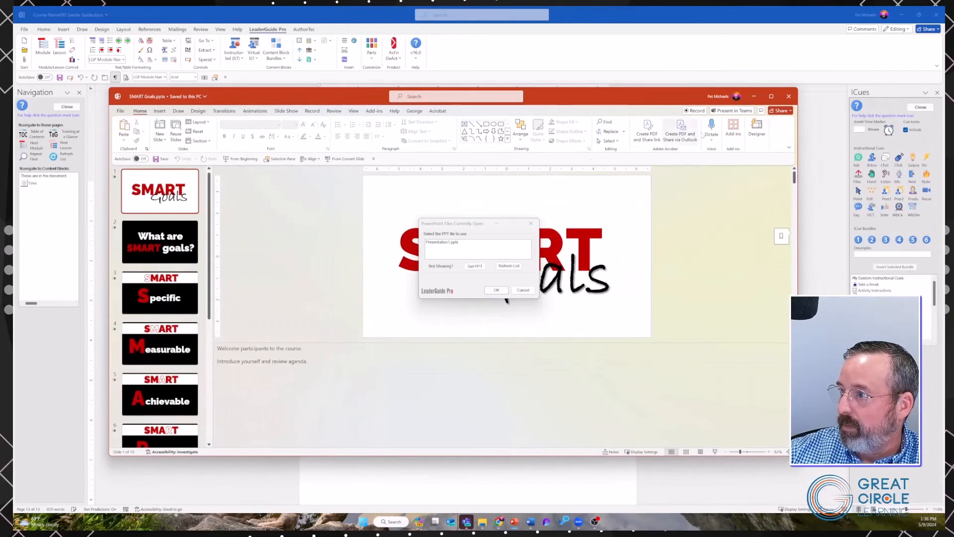
click(770, 97)
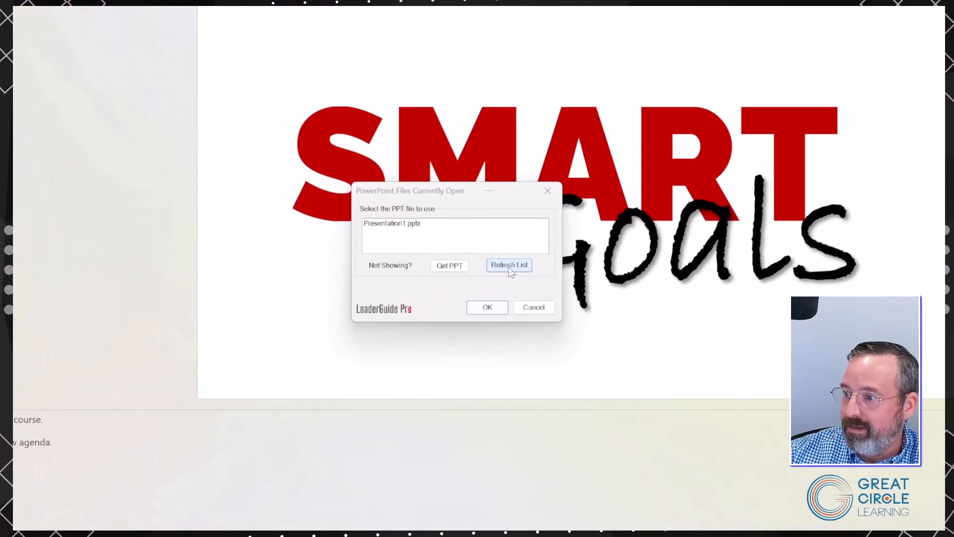
click(508, 267)
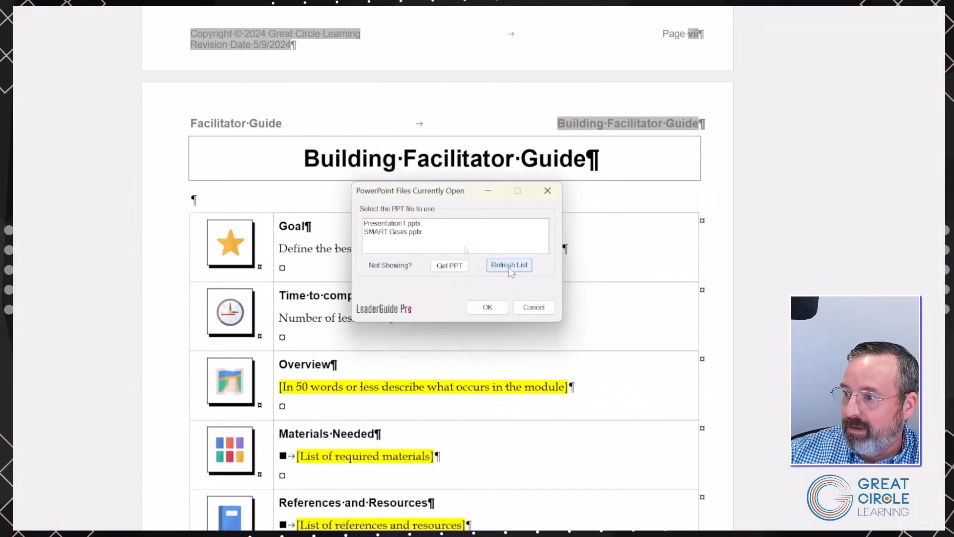
click(391, 232)
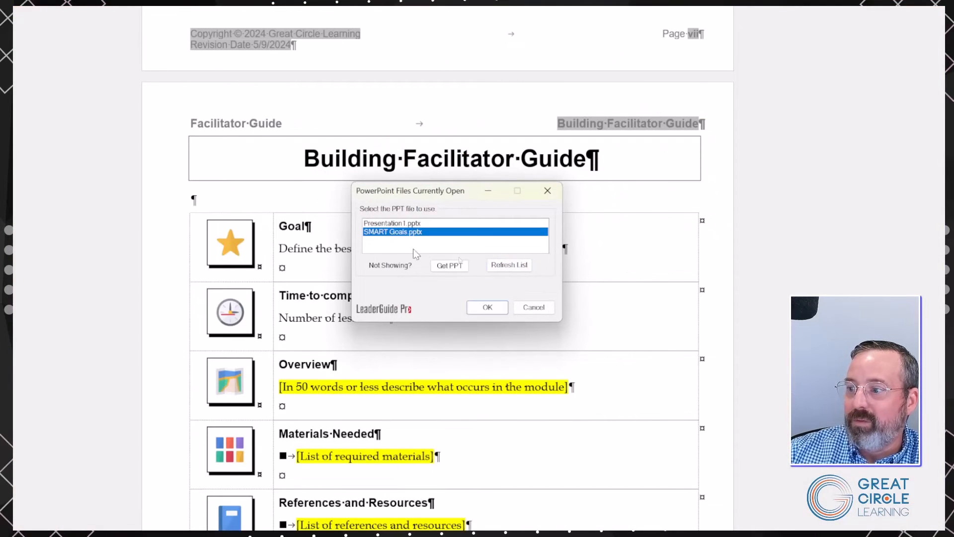
click(489, 311)
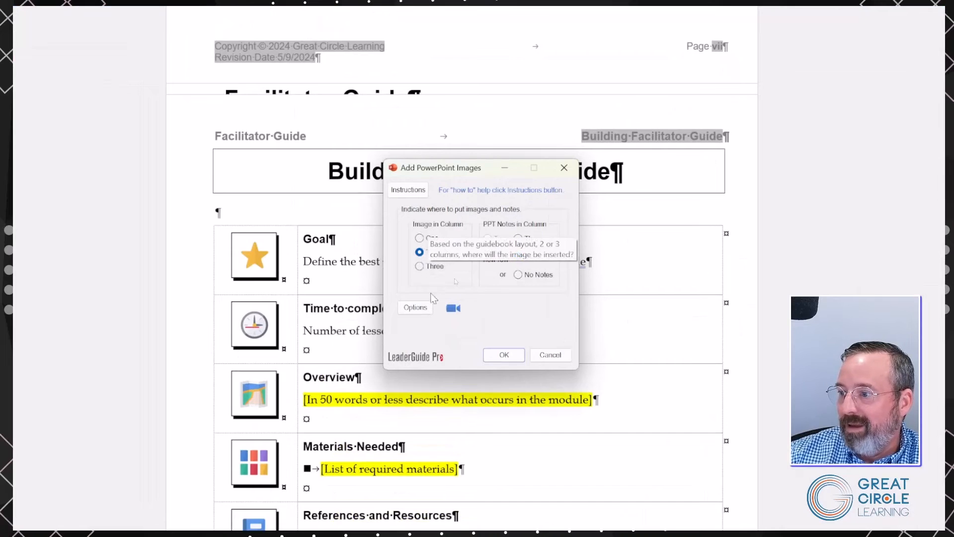
Step: Place the slide images in column three and the PPT notes in column two, and continue to assigning slides to lessons
click(420, 269)
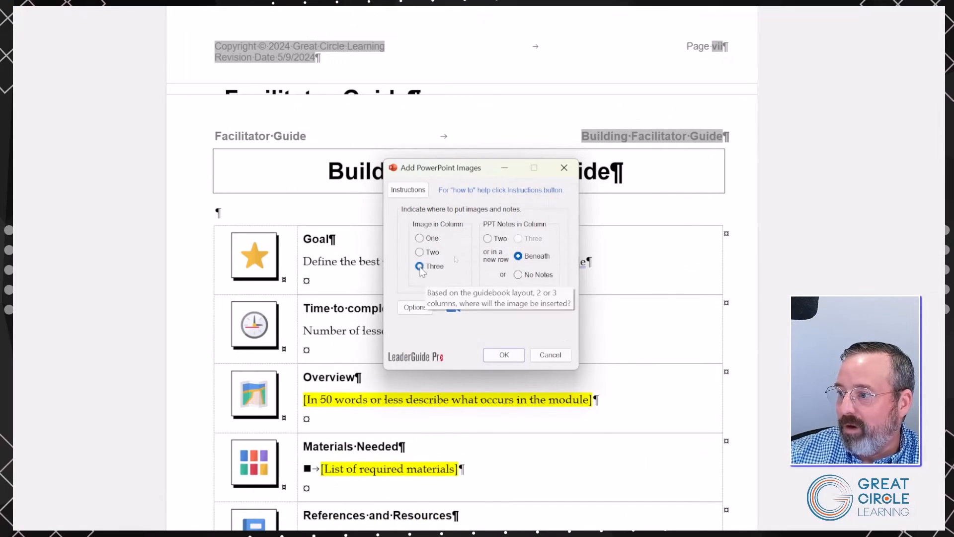
click(495, 240)
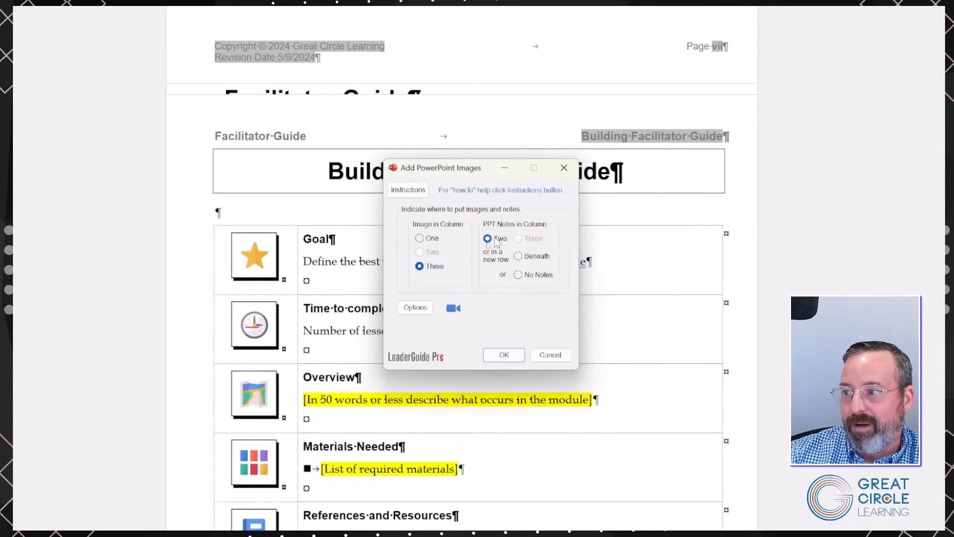
click(514, 357)
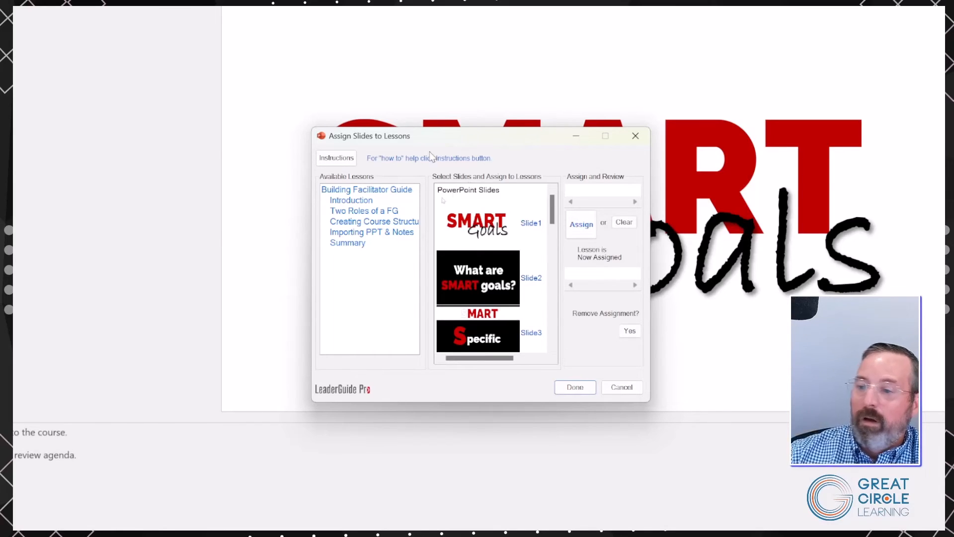
mouse_move(319, 243)
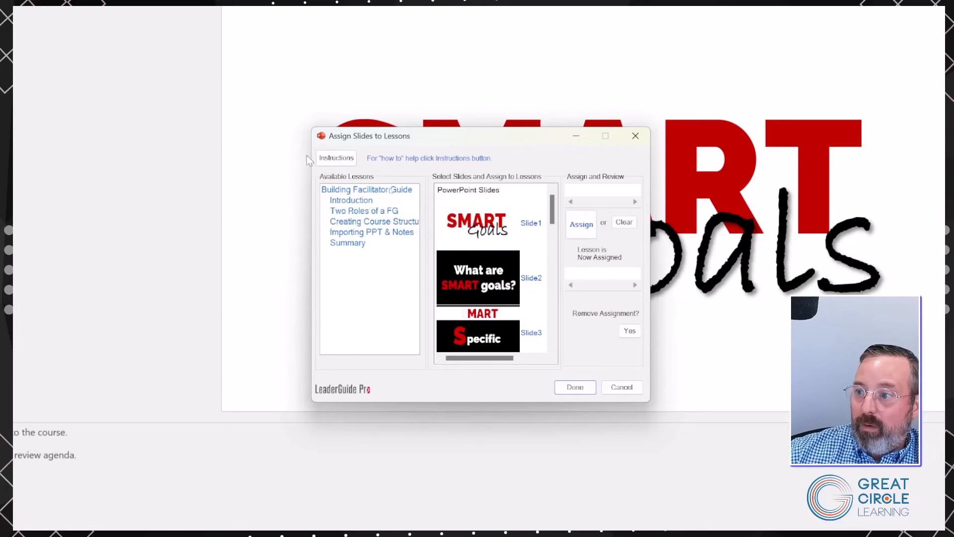